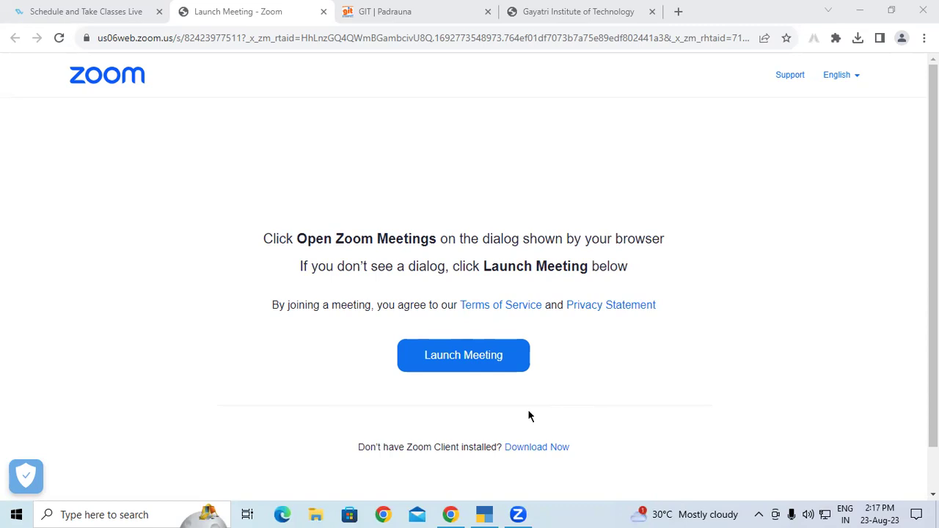
Open the Tally Prime notes PDF at the Receipt Voucher [F6] section, enlarge it to 150%, and highlight the definition's first sentence
click(570, 12)
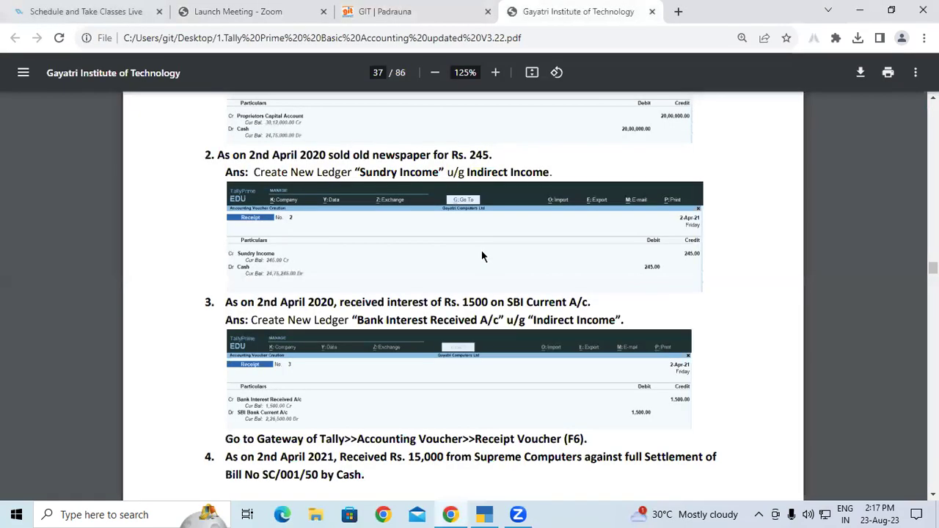
scroll(483, 255, up, 6)
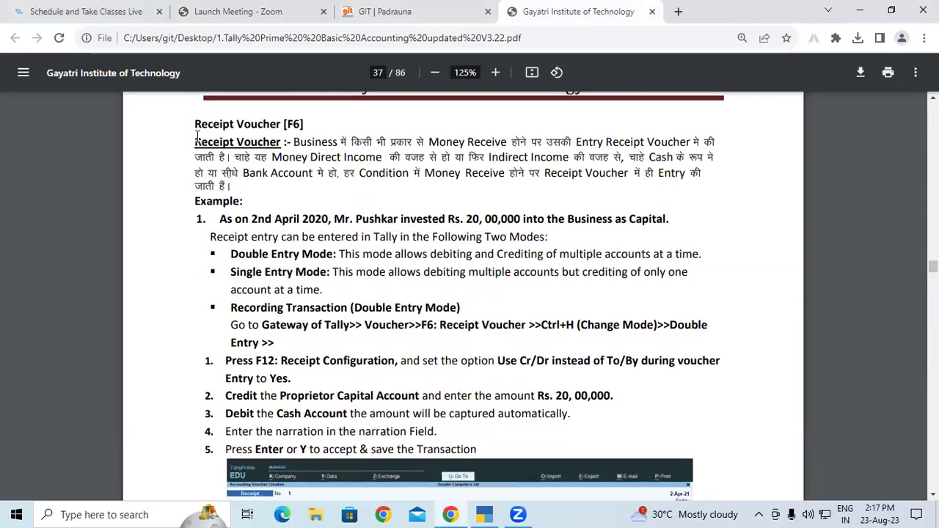
click(496, 75)
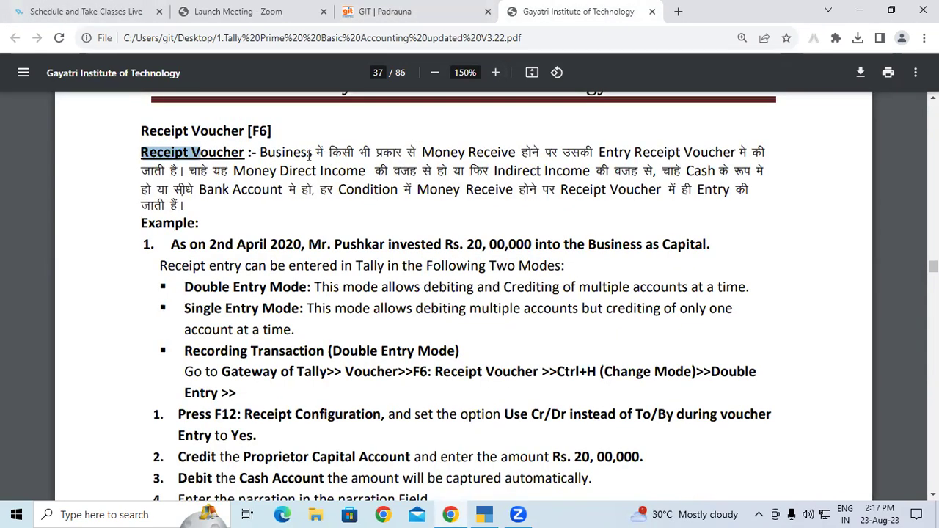
drag(316, 153, 171, 171)
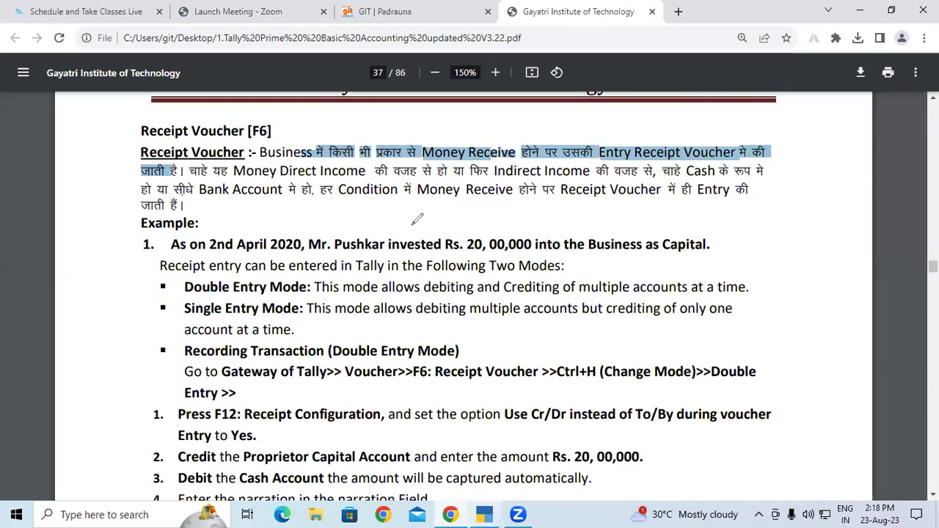
Draw red pen marks under the Receipt Voucher definition and underline its closing words about making the entry in the Receipt Voucher
drag(406, 196, 411, 235)
drag(441, 196, 442, 199)
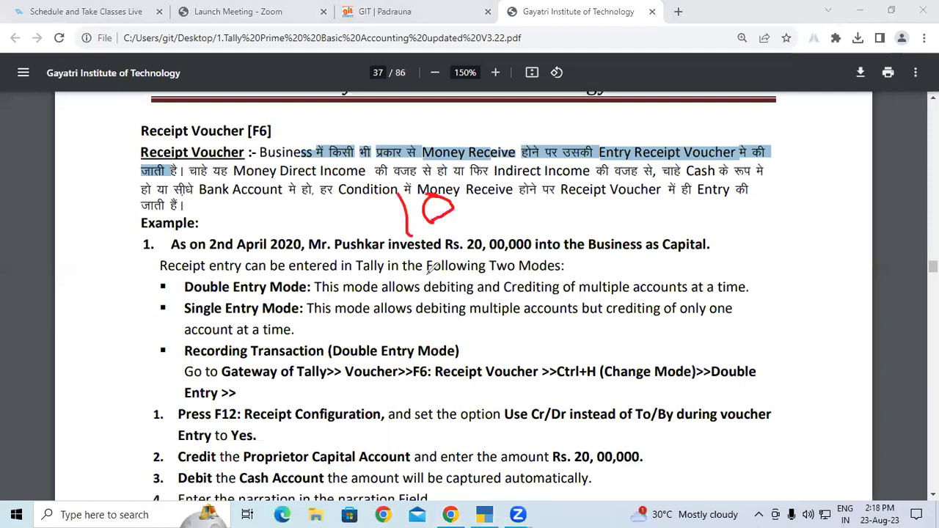
drag(418, 269, 413, 277)
drag(506, 202, 726, 194)
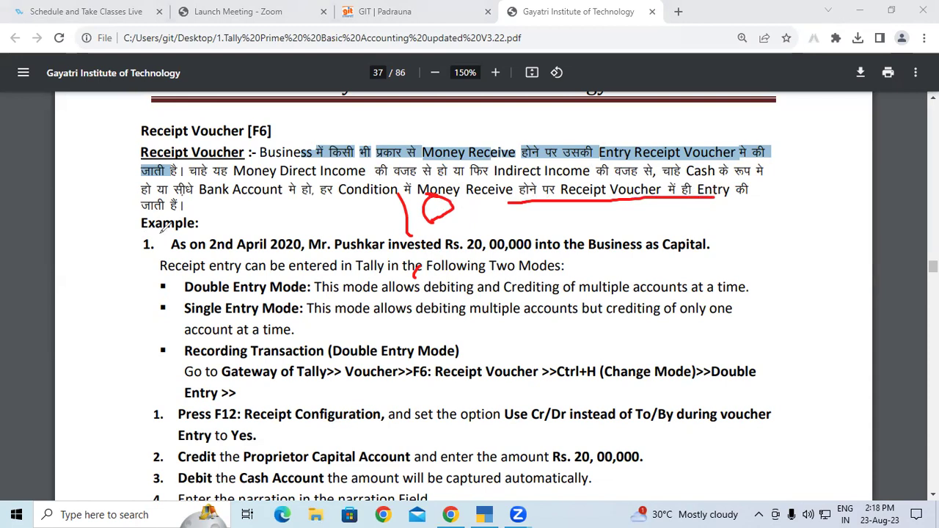
Mark the first example's capital investment sentence in red, underlining the investor's name and the word Capital
drag(143, 235, 694, 233)
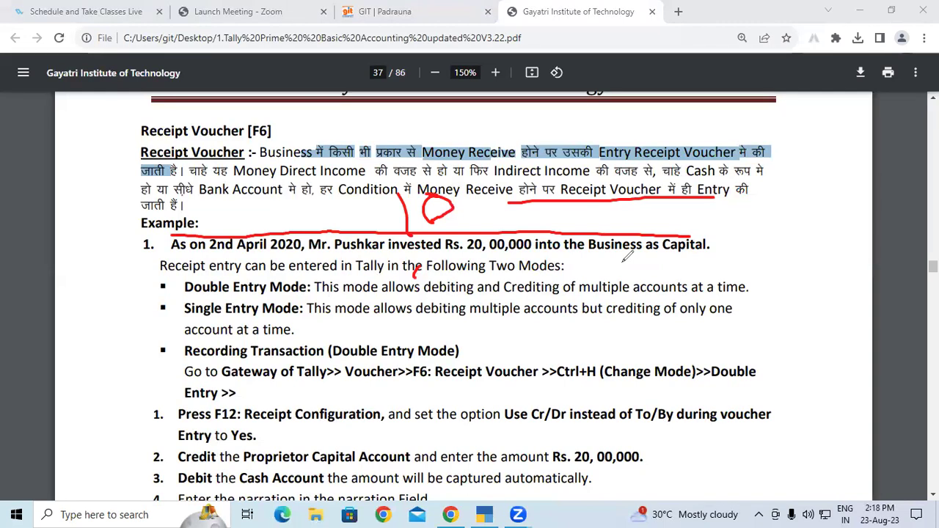
drag(663, 254, 712, 248)
drag(317, 238, 362, 230)
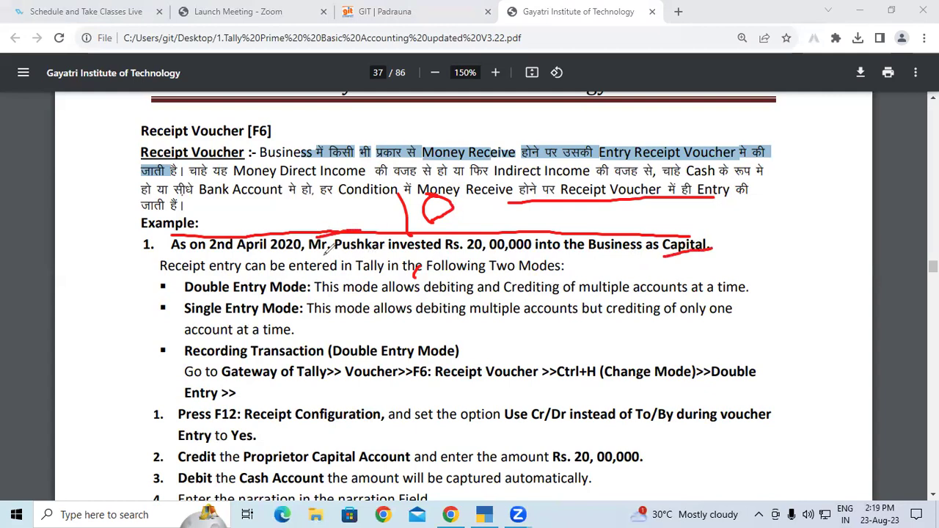
drag(310, 251, 353, 251)
Handwrite "Capi" and "Cash" in red beside the Recording Transaction text, and clear all pen marks from the page
mouse_move(536, 336)
mouse_down()
mouse_move(517, 346)
mouse_move(530, 358)
mouse_move(581, 339)
mouse_move(576, 321)
mouse_move(583, 345)
mouse_up()
click(565, 319)
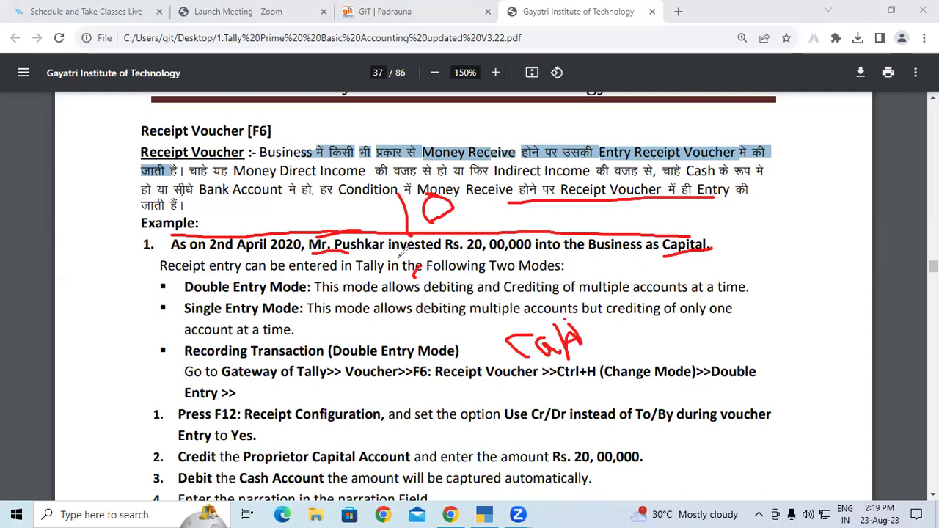
mouse_move(565, 387)
mouse_down()
mouse_move(562, 400)
mouse_move(613, 383)
mouse_move(636, 391)
mouse_up()
mouse_move(626, 352)
mouse_down()
mouse_move(646, 393)
mouse_move(664, 397)
mouse_up()
drag(585, 370, 598, 388)
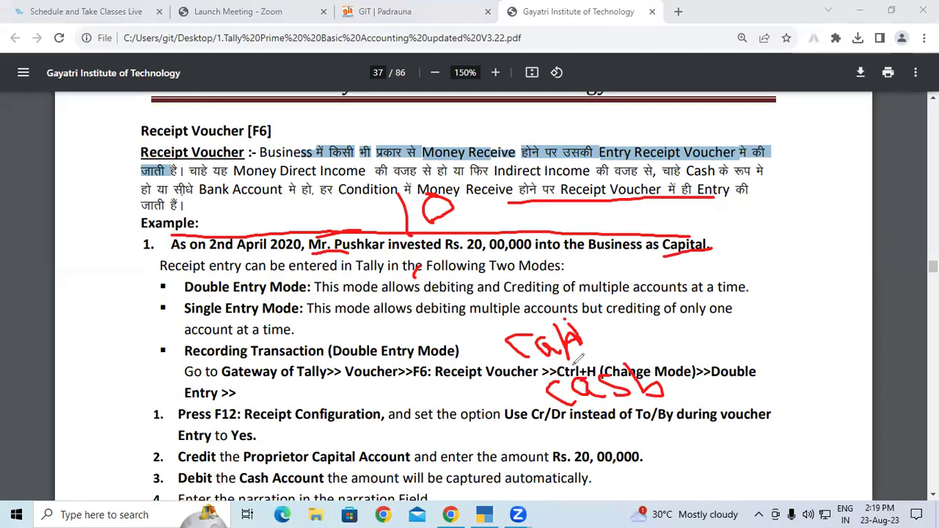
key(Escape)
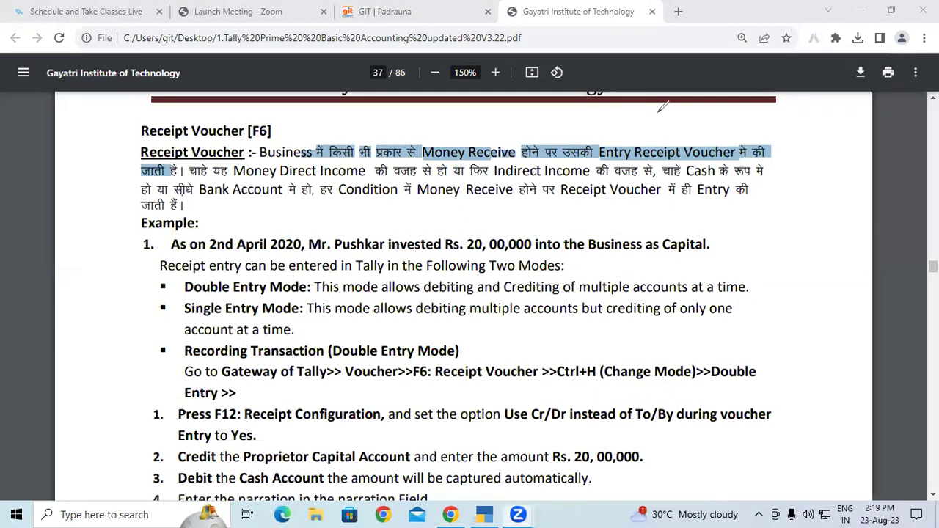
Highlight the Double Entry Mode and Single Entry Mode descriptions and the path for recording a receipt in Double Entry mode
drag(195, 287, 378, 287)
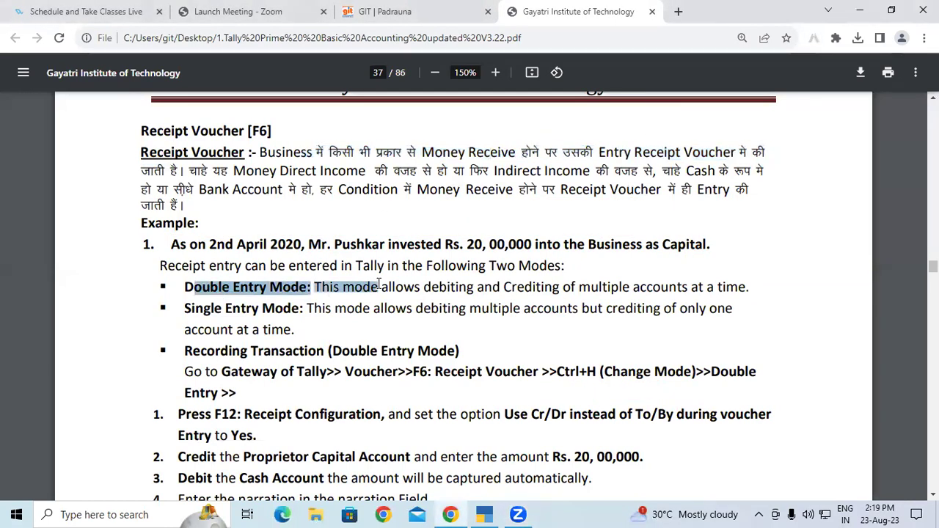
drag(187, 308, 431, 308)
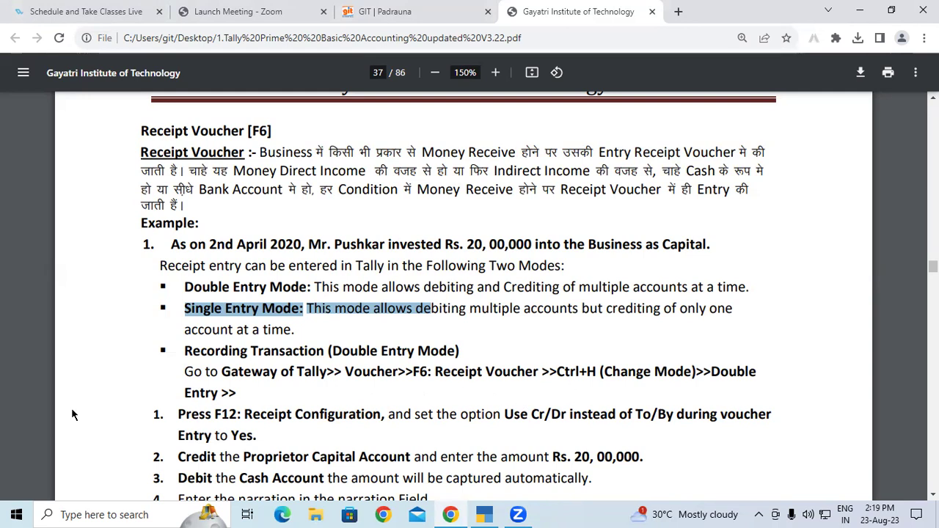
drag(195, 373, 213, 394)
click(576, 373)
click(722, 373)
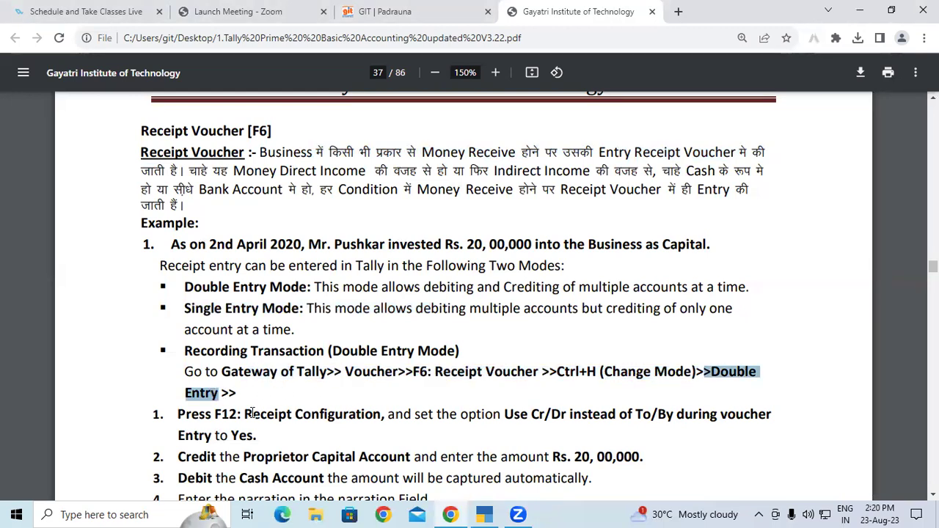
Highlight the F12 Receipt Configuration instruction, including the option Use Cr/Dr instead of To/By during voucher Entry and its value Yes
scroll(213, 394, down, 2)
drag(177, 277, 563, 288)
click(563, 288)
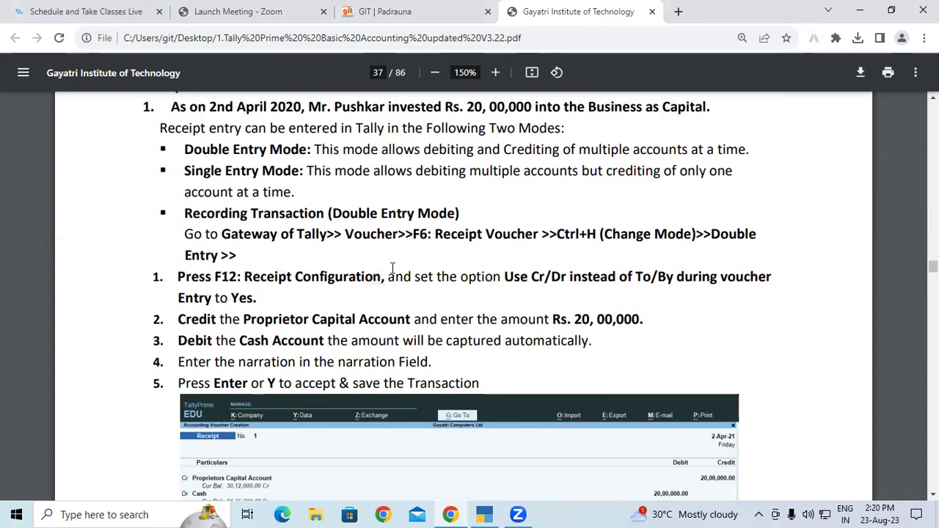
drag(179, 276, 517, 279)
click(517, 279)
double_click(517, 278)
click(505, 277)
drag(505, 277, 600, 277)
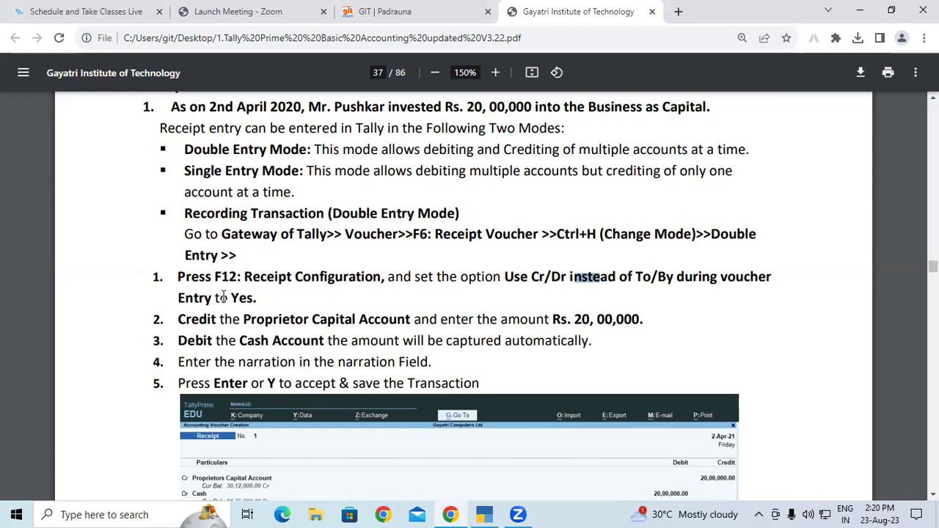
drag(231, 298, 258, 298)
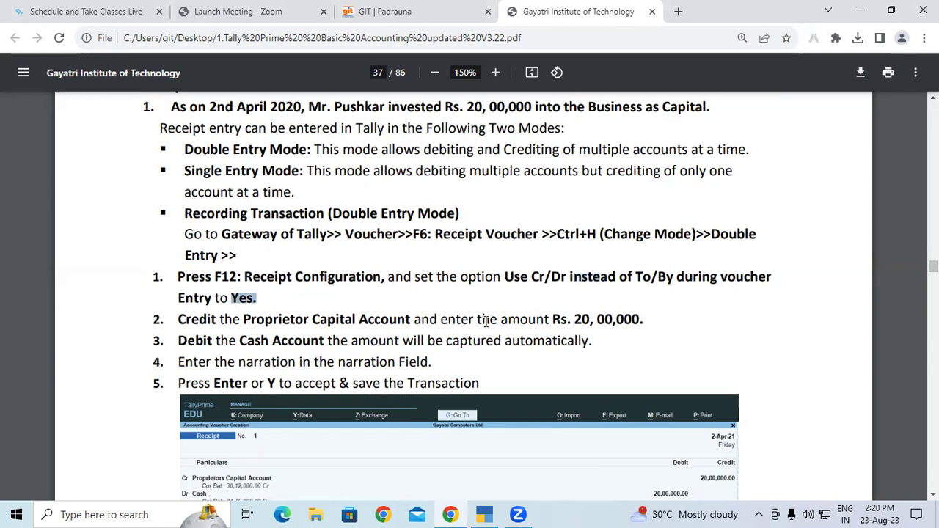
drag(508, 276, 772, 280)
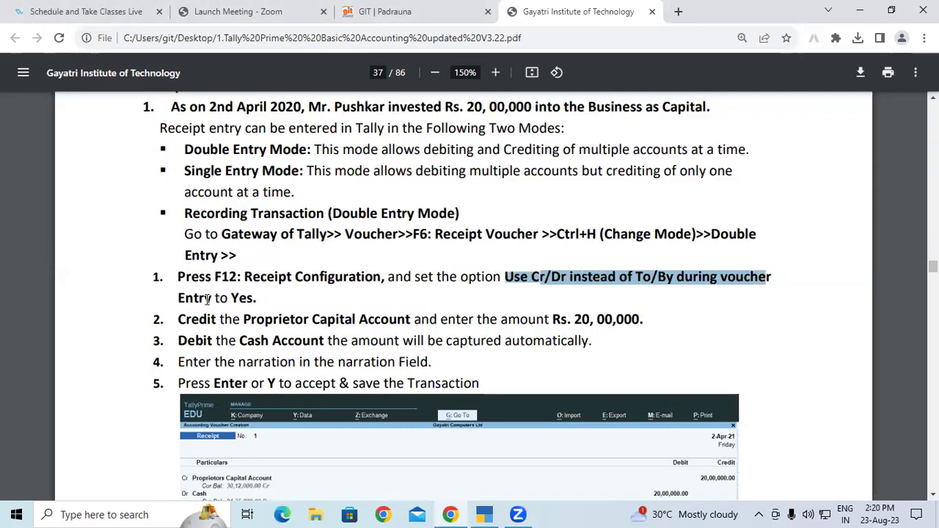
drag(232, 300, 260, 299)
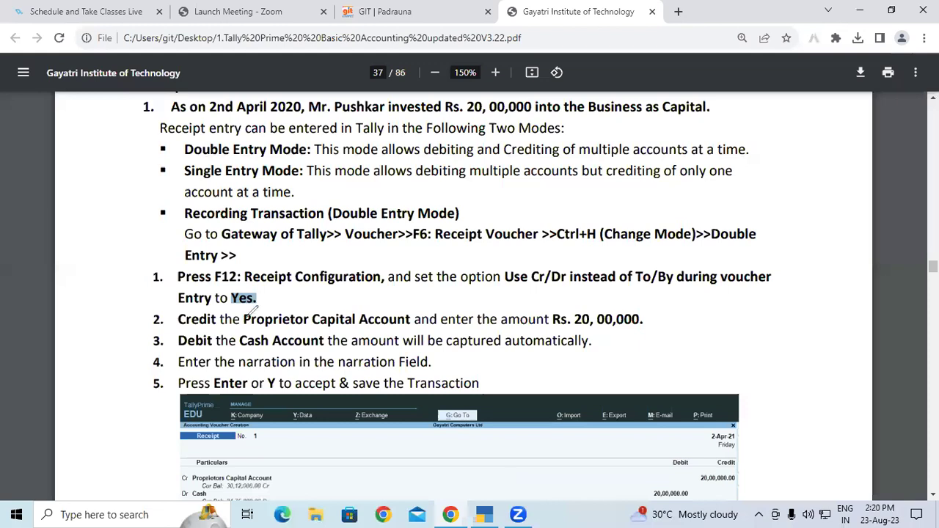
Handwrite "Dr", "Cr", "To" and "by" in red over the entry mode and configuration notes
mouse_move(446, 163)
mouse_down()
mouse_move(458, 199)
mouse_move(481, 182)
mouse_move(443, 207)
mouse_up()
drag(494, 152, 543, 202)
drag(539, 163, 541, 204)
mouse_move(488, 234)
mouse_down()
mouse_move(498, 224)
mouse_move(530, 253)
mouse_up()
drag(540, 219, 549, 247)
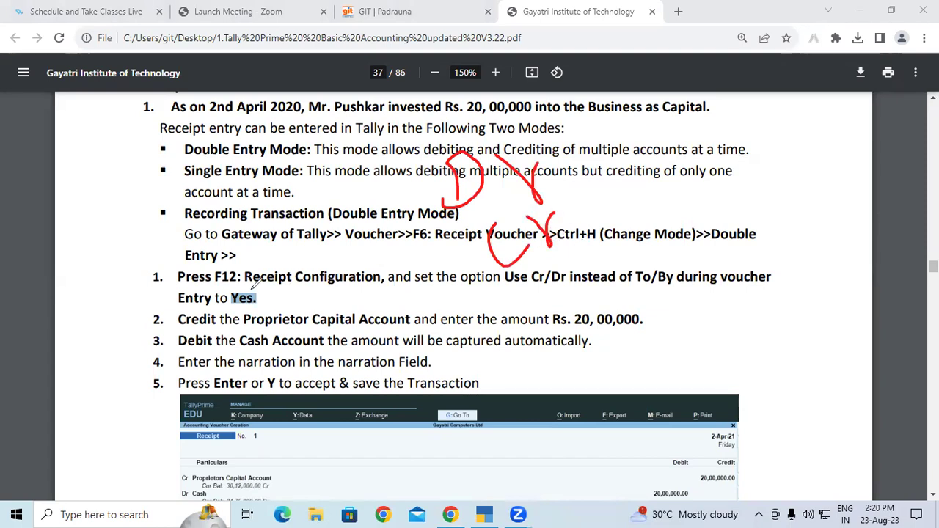
mouse_move(427, 316)
mouse_down()
mouse_move(461, 308)
mouse_move(456, 330)
mouse_up()
mouse_move(476, 287)
mouse_down()
mouse_move(491, 317)
mouse_move(474, 286)
mouse_up()
drag(649, 278, 667, 324)
drag(696, 291, 711, 308)
drag(713, 287, 740, 359)
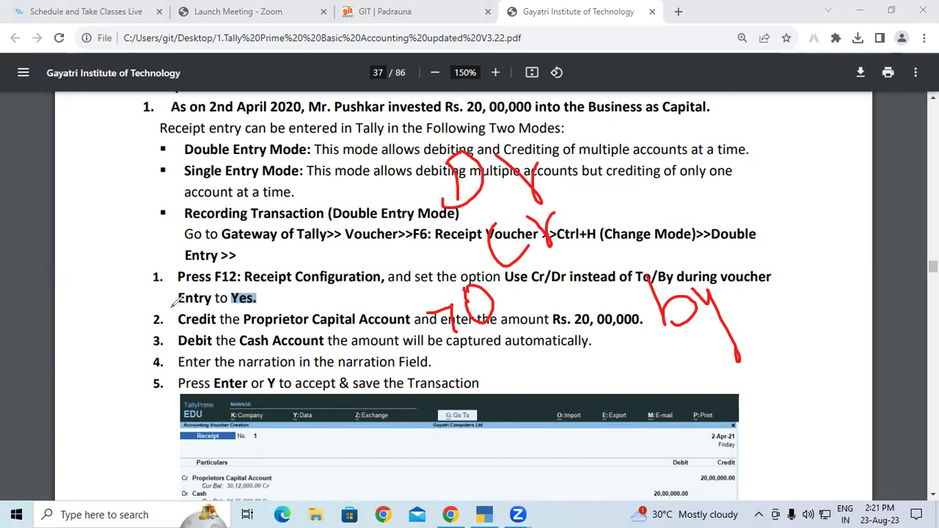
Underline the credit, debit, narration and accept instructions in red, and clear all pen marks from the page
drag(257, 310, 338, 309)
drag(179, 331, 305, 331)
drag(178, 350, 212, 351)
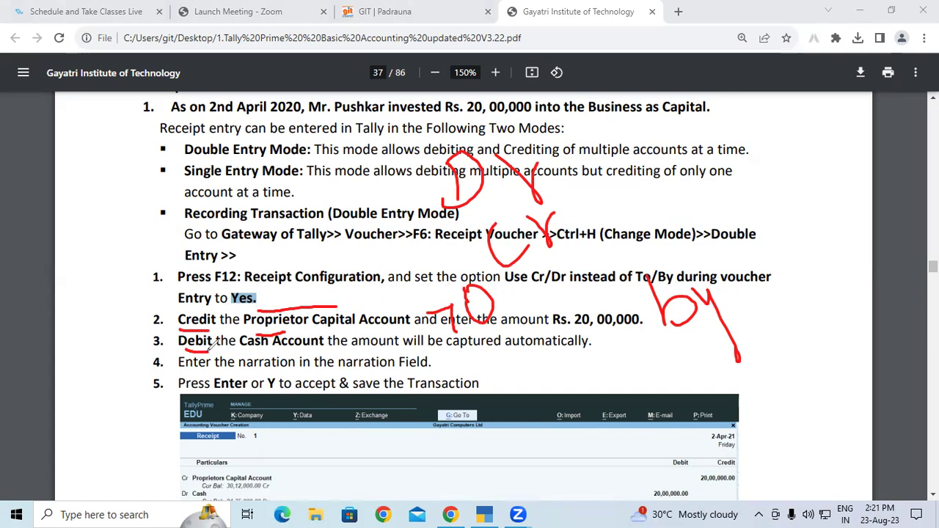
drag(179, 372, 394, 367)
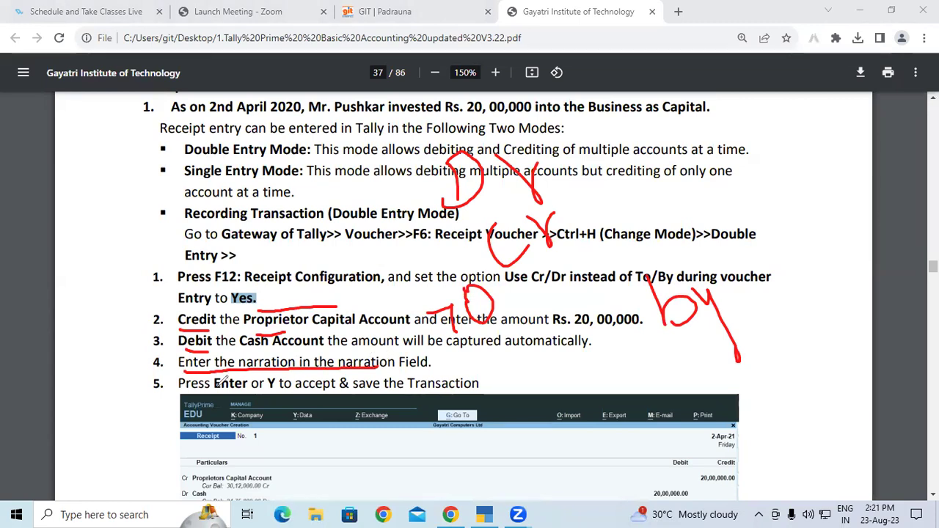
drag(280, 392, 334, 389)
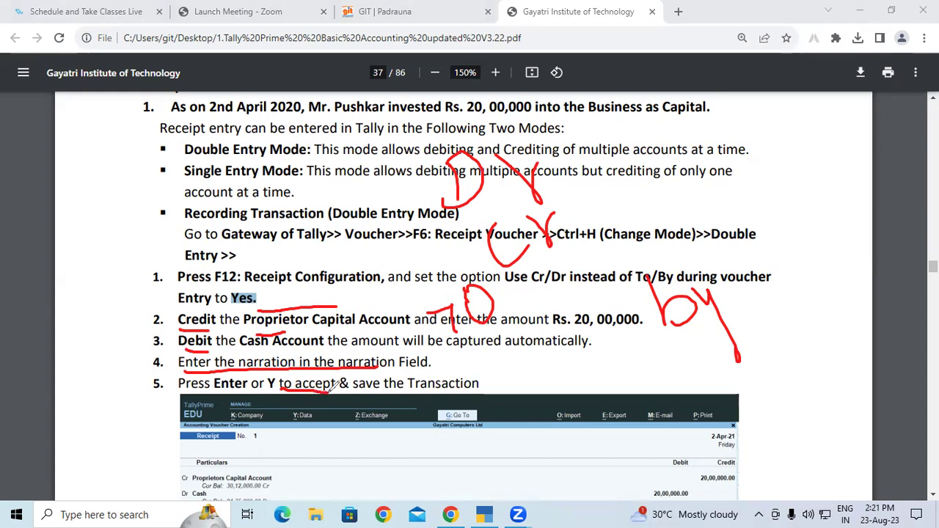
click(625, 54)
click(687, 52)
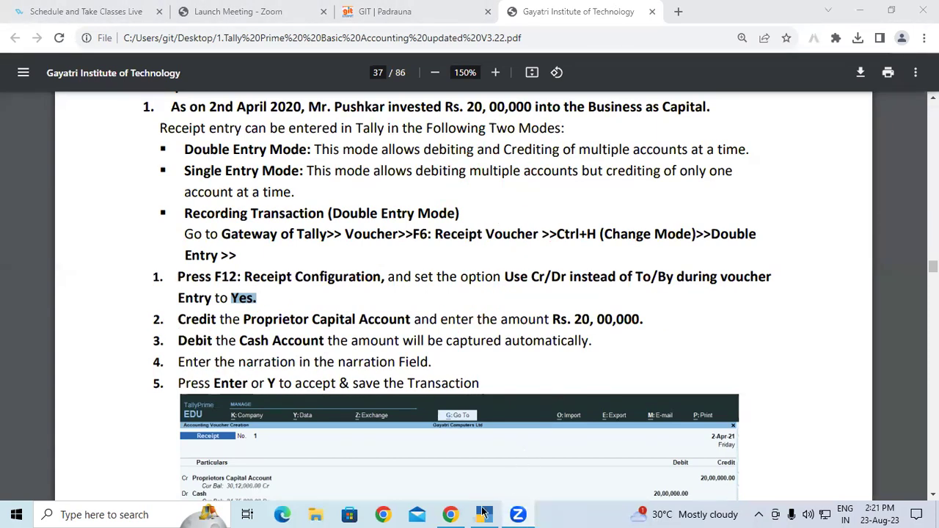
Switch to TallyPrime and change the open Payment voucher to a Receipt voucher
key(alt+Tab)
click(607, 237)
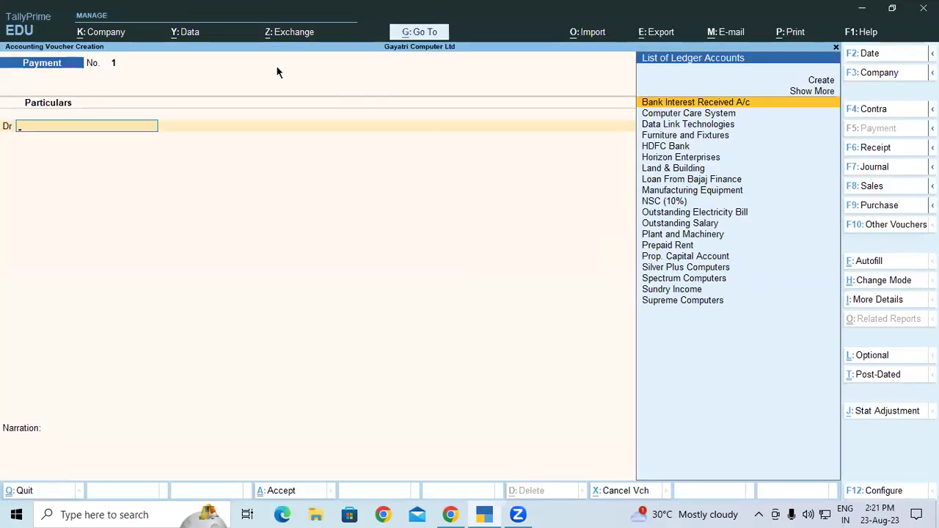
click(875, 149)
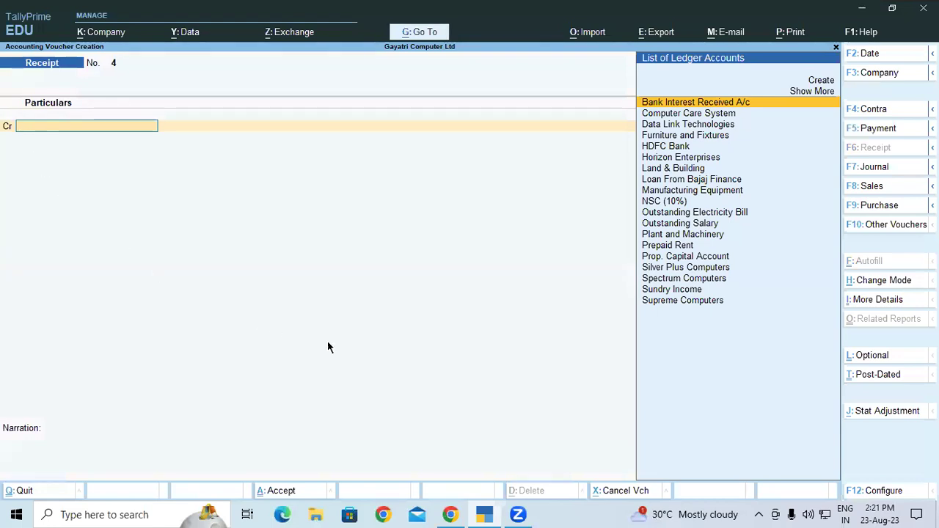
Set Use Cr/Dr instead of To/By during voucher entry to No in the receipt configuration and accept it
click(875, 492)
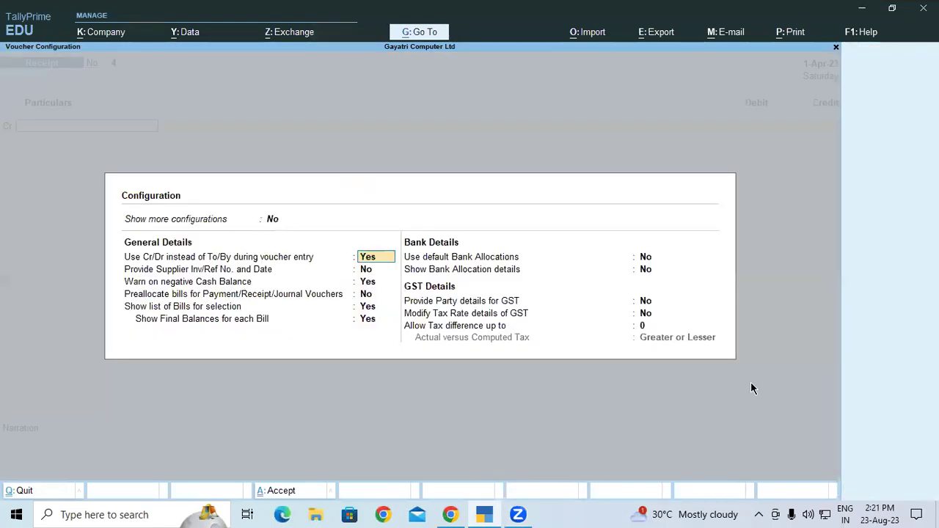
key(n)
key(ctrl+a)
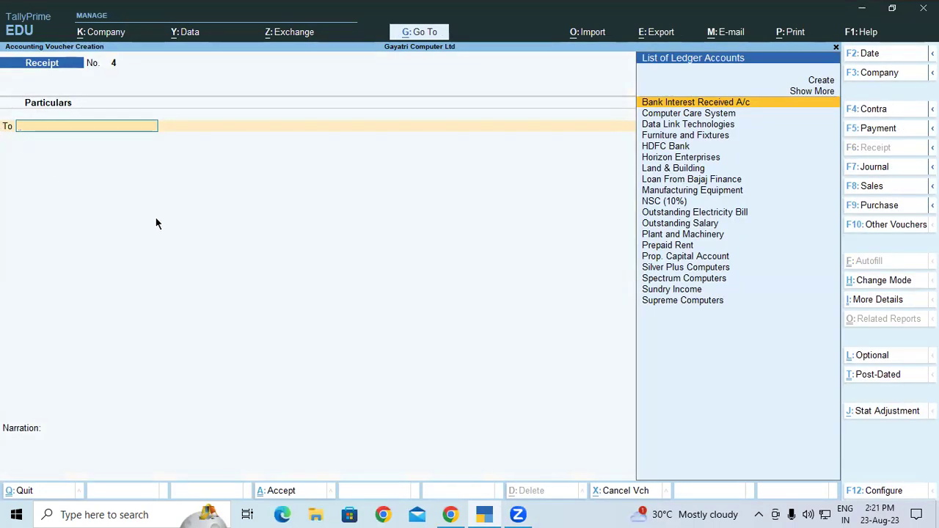
Set Use Cr/Dr instead of To/By during voucher entry back to Yes and accept the receipt configuration
click(866, 493)
key(y)
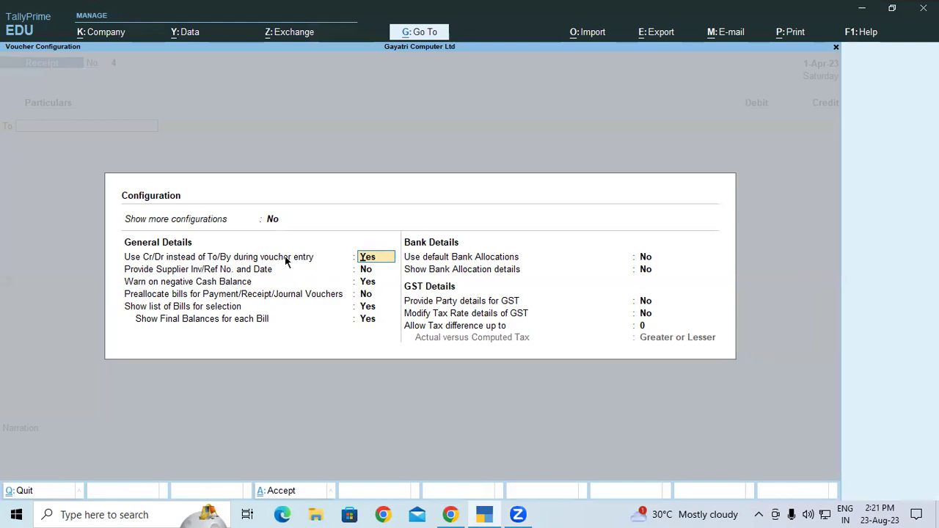
key(ctrl+a)
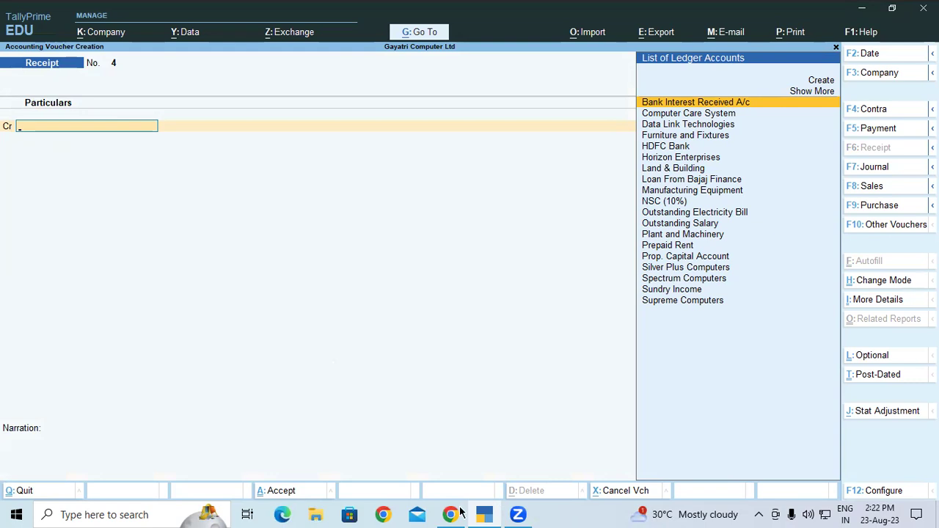
Switch back to the PDF notes in Chrome and highlight the old newspaper sale in example 2 and its Sundry Income ledger
key(alt+Tab)
drag(169, 180, 390, 181)
click(344, 181)
click(367, 182)
click(390, 181)
drag(341, 203, 424, 200)
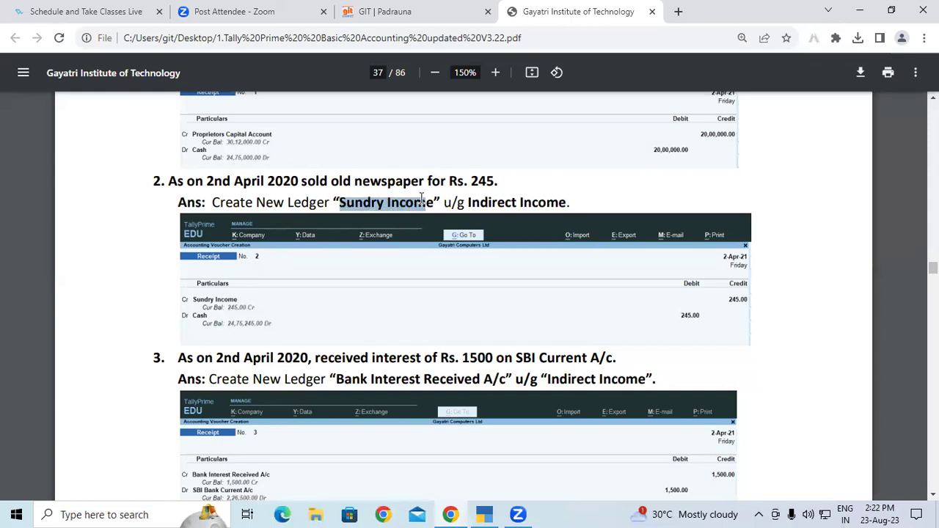
click(424, 201)
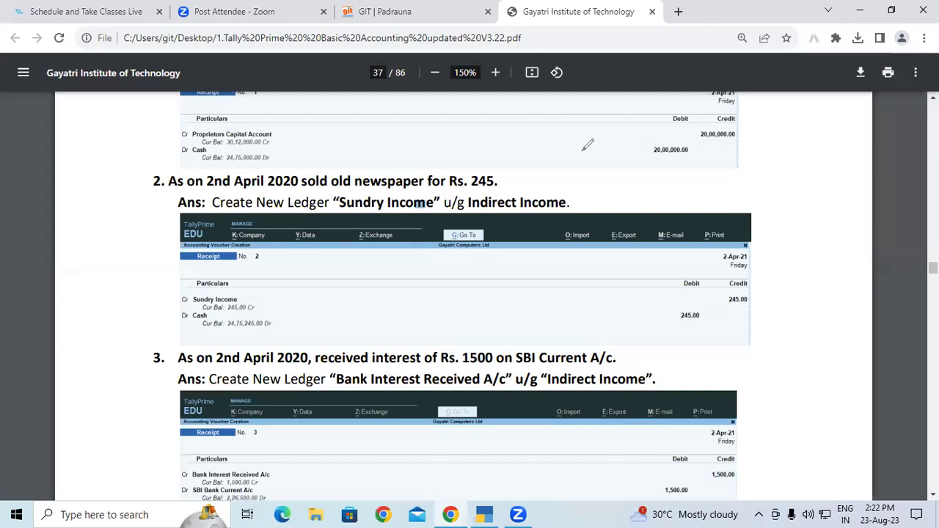
Draw a circled red B with an arrow beside example 2, and mark Sundry Income and Indirect Income with red arcs
mouse_move(584, 155)
mouse_down()
mouse_move(636, 173)
mouse_move(593, 191)
mouse_up()
mouse_move(638, 121)
mouse_down()
mouse_move(562, 137)
mouse_move(684, 195)
mouse_move(646, 110)
mouse_move(633, 112)
mouse_up()
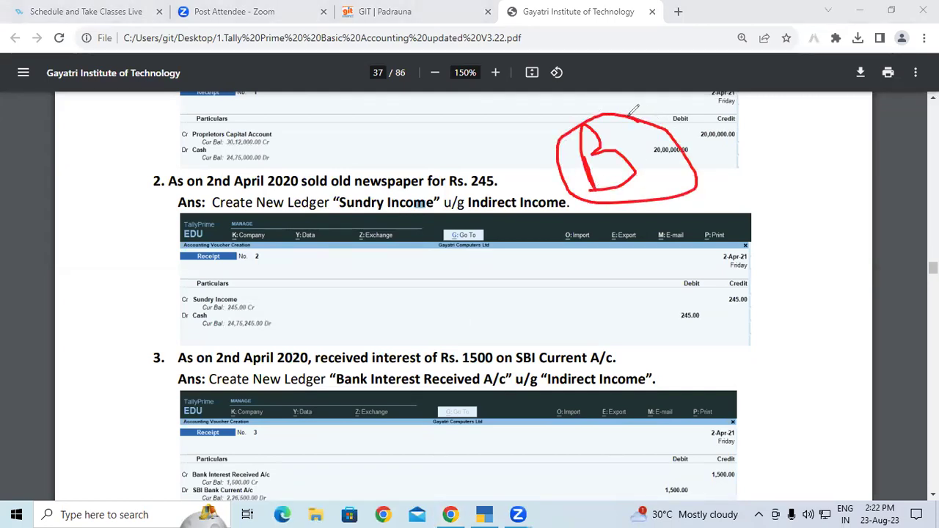
drag(597, 202, 568, 233)
drag(611, 196, 600, 220)
mouse_move(342, 192)
mouse_down()
mouse_move(356, 181)
mouse_move(411, 183)
mouse_move(441, 195)
mouse_move(431, 192)
mouse_move(521, 177)
mouse_move(559, 188)
mouse_up()
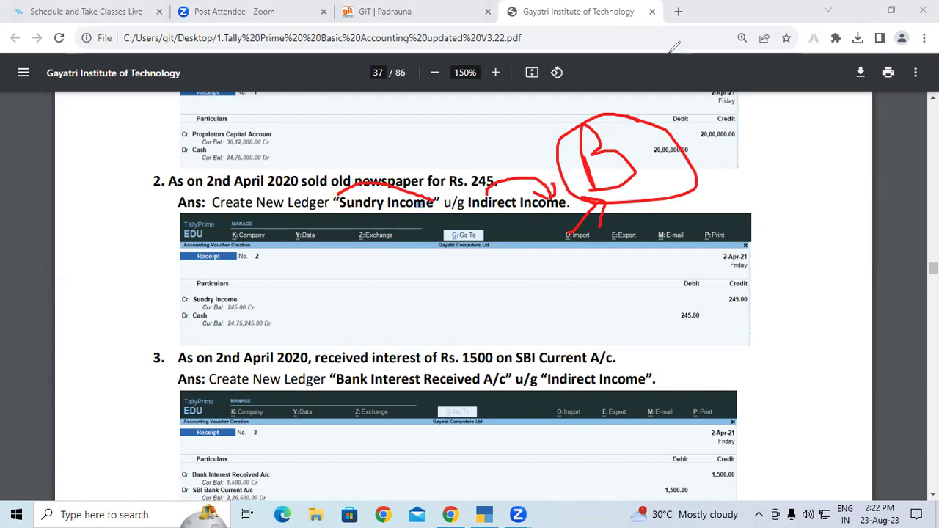
Underline the Sundry Income and Cash entries of example 2's receipt voucher in red and clear all annotations
drag(185, 293, 246, 293)
drag(187, 322, 221, 324)
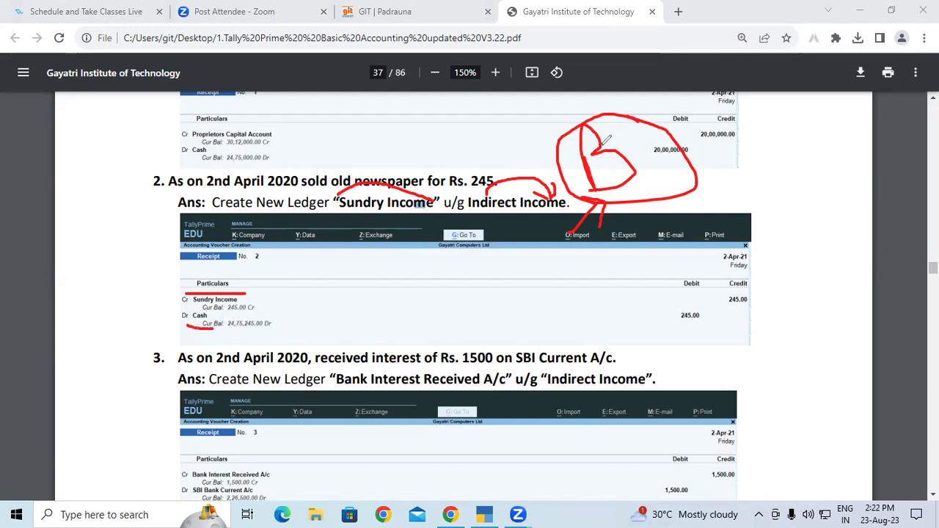
click(585, 121)
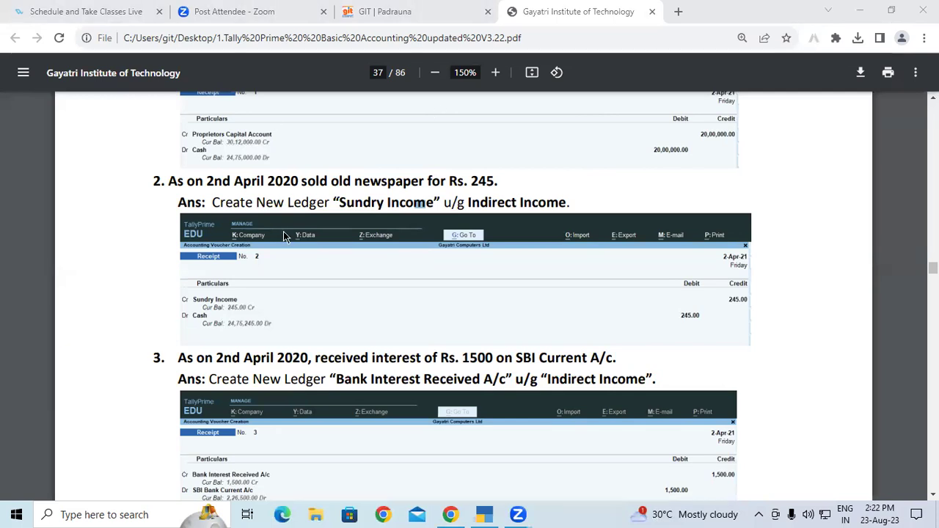
Highlight example 3's Rs. 1500 interest received on SBI Current A/c and its Bank Interest Received A/c ledger instruction
scroll(281, 234, down, 2)
drag(174, 222, 449, 220)
click(463, 220)
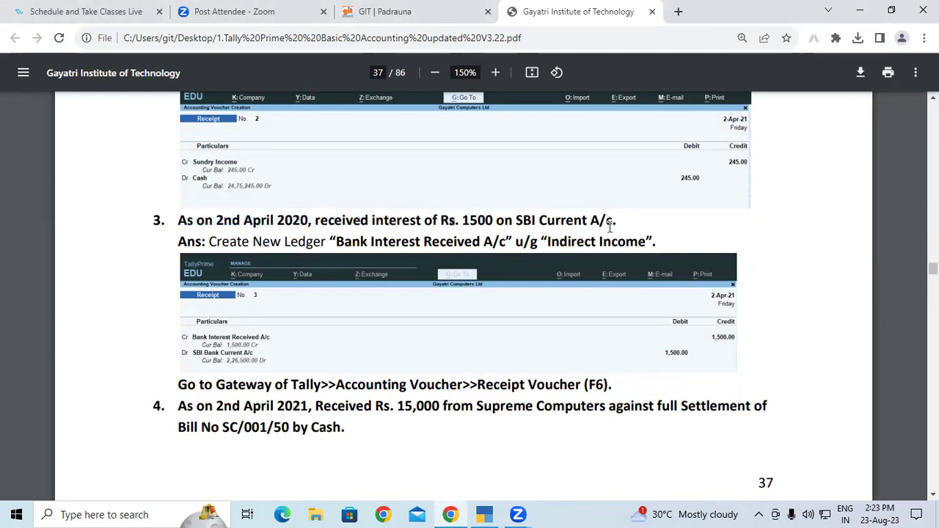
drag(624, 221, 490, 220)
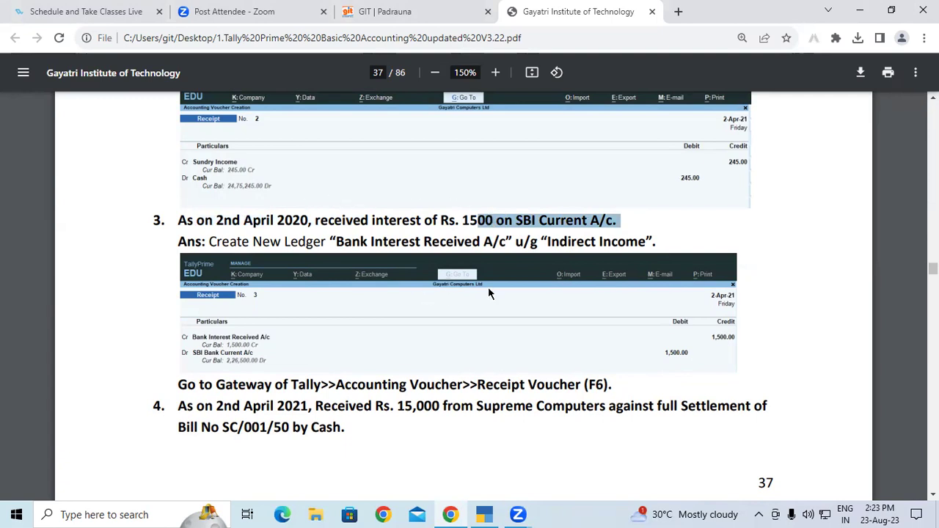
click(453, 219)
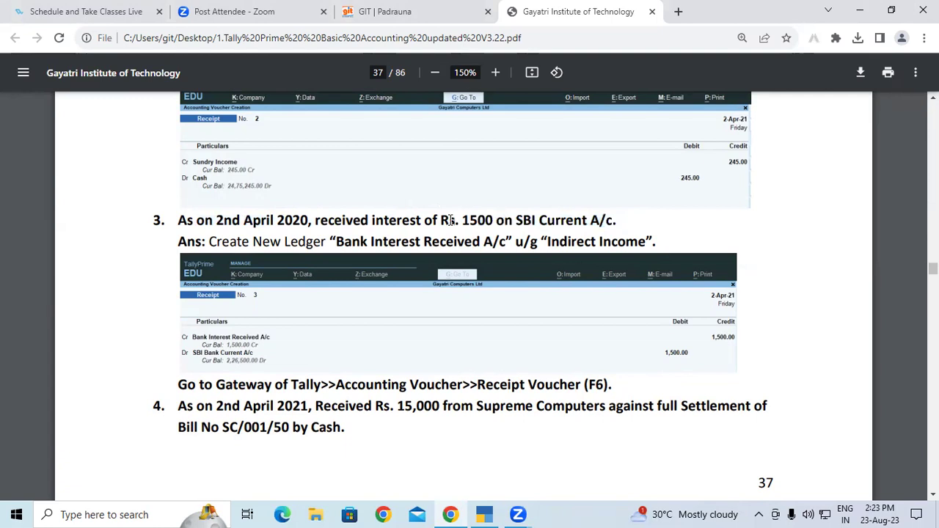
drag(229, 242, 611, 265)
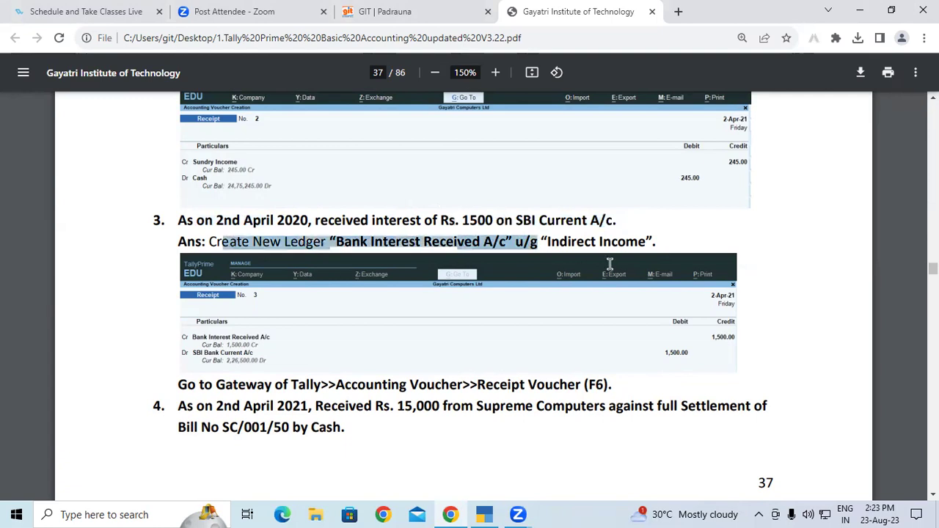
click(382, 319)
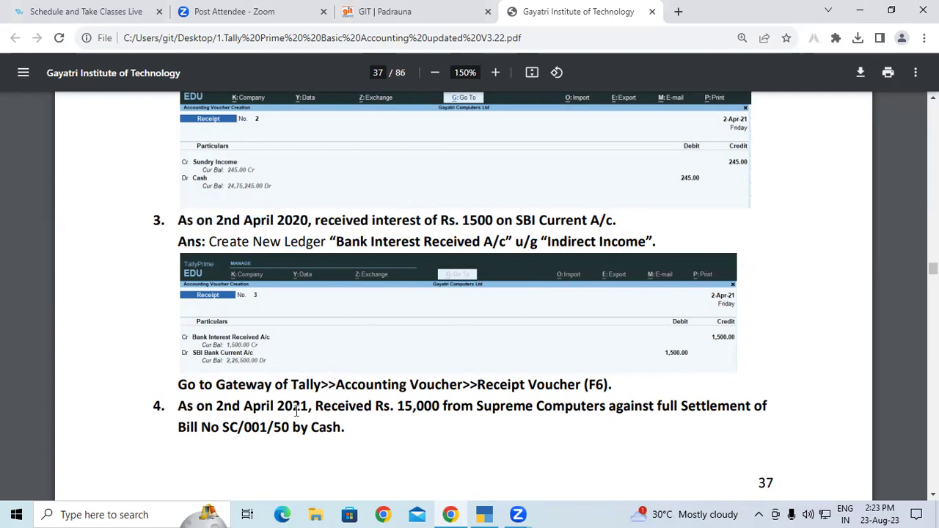
Highlight the beginning of example 4 and the Gateway of Tally path to Receipt Voucher (F6) above it
scroll(297, 409, down, 2)
drag(181, 269, 367, 288)
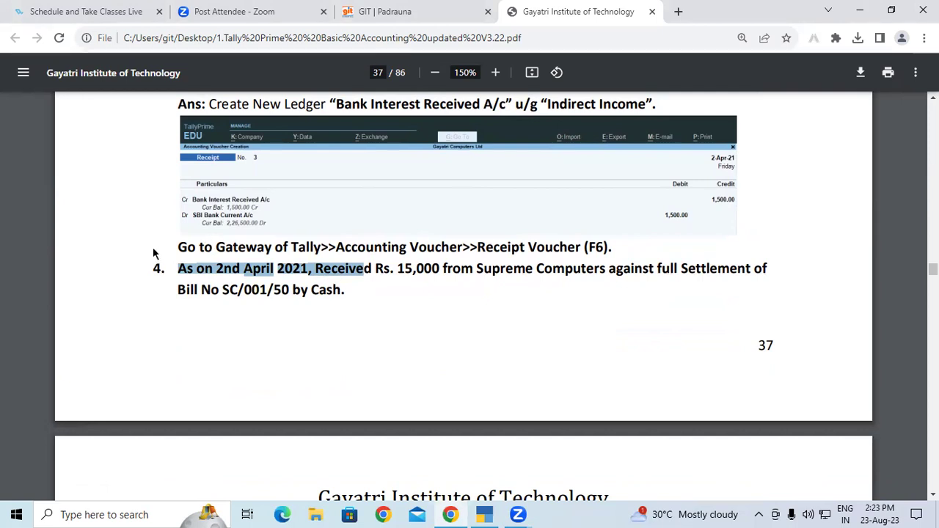
drag(179, 247, 179, 223)
click(497, 242)
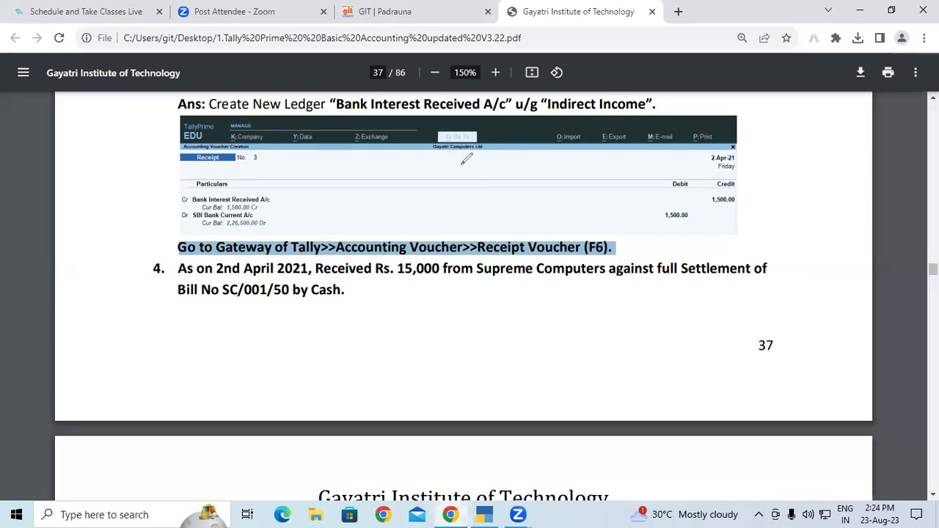
Handwrite three numbered notes in red over examples 3 and 4, and clear the annotations
drag(462, 161, 536, 151)
mouse_move(580, 114)
mouse_down()
mouse_move(593, 160)
mouse_move(617, 143)
mouse_up()
mouse_move(536, 260)
mouse_down()
mouse_move(517, 288)
mouse_move(576, 273)
mouse_move(613, 241)
mouse_up()
mouse_move(629, 198)
mouse_down()
mouse_move(646, 249)
mouse_move(638, 236)
mouse_up()
mouse_move(583, 328)
mouse_down()
mouse_move(615, 335)
mouse_move(640, 371)
mouse_up()
drag(652, 323, 682, 299)
mouse_move(698, 249)
mouse_down()
mouse_move(723, 297)
mouse_move(716, 268)
mouse_up()
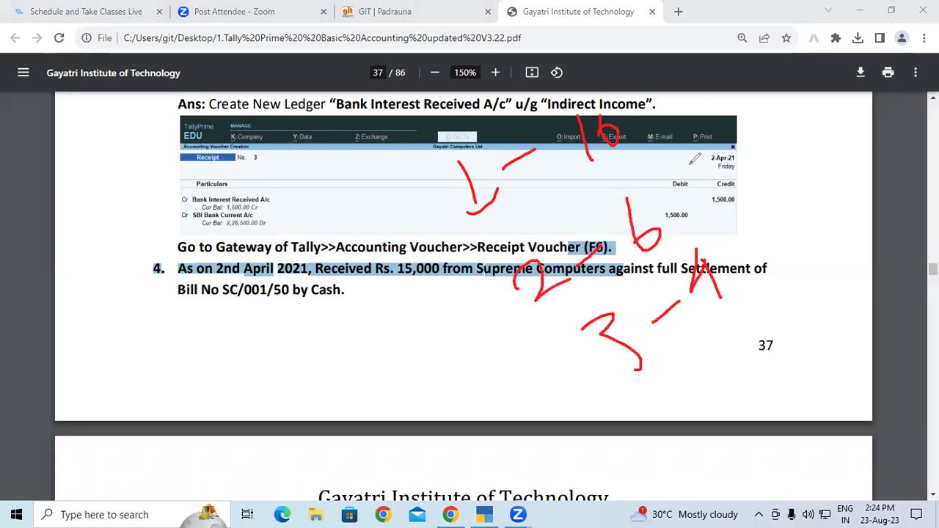
mouse_move(614, 112)
mouse_down()
mouse_move(444, 358)
mouse_move(723, 312)
mouse_move(600, 79)
mouse_up()
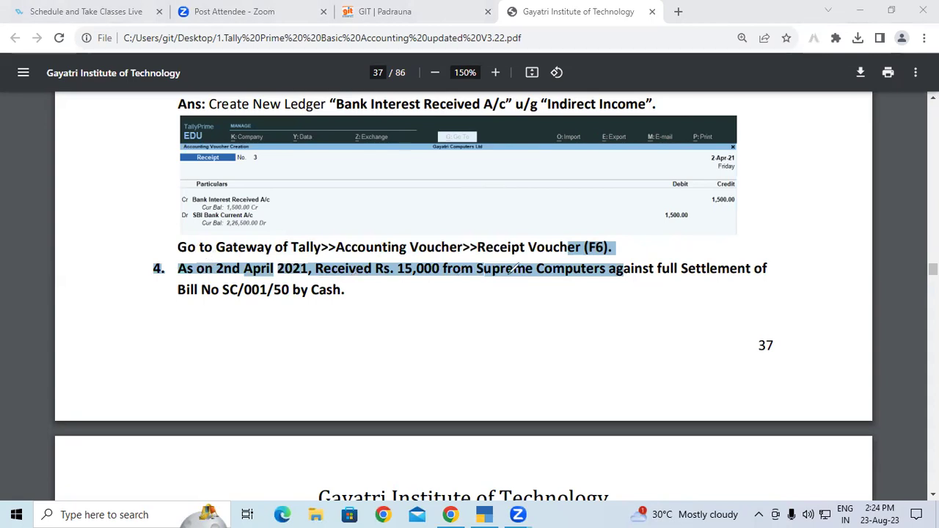
Underline Supreme, 15,000, the bill number SC/001/50 and Cash in example 4 in red, and clear the marks
drag(487, 280, 516, 278)
drag(398, 279, 465, 279)
drag(216, 307, 248, 309)
drag(311, 304, 396, 290)
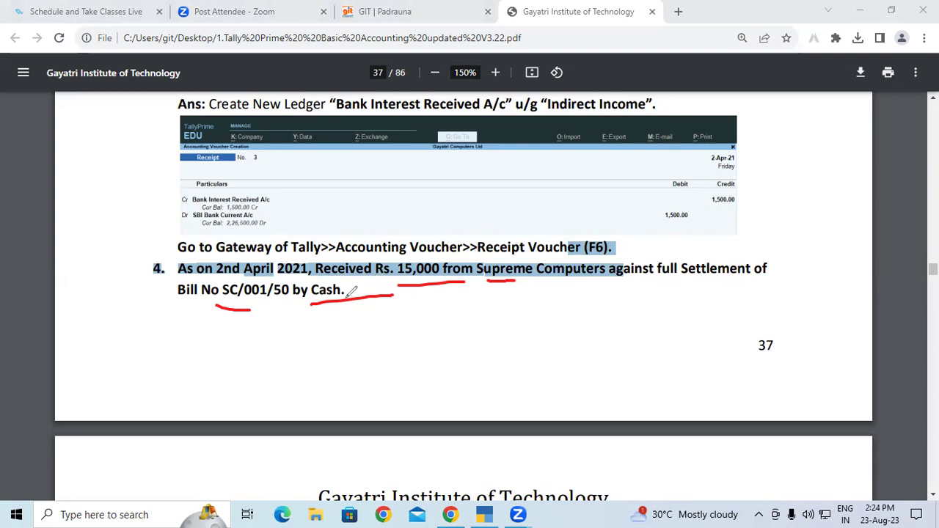
drag(301, 302, 338, 300)
click(458, 80)
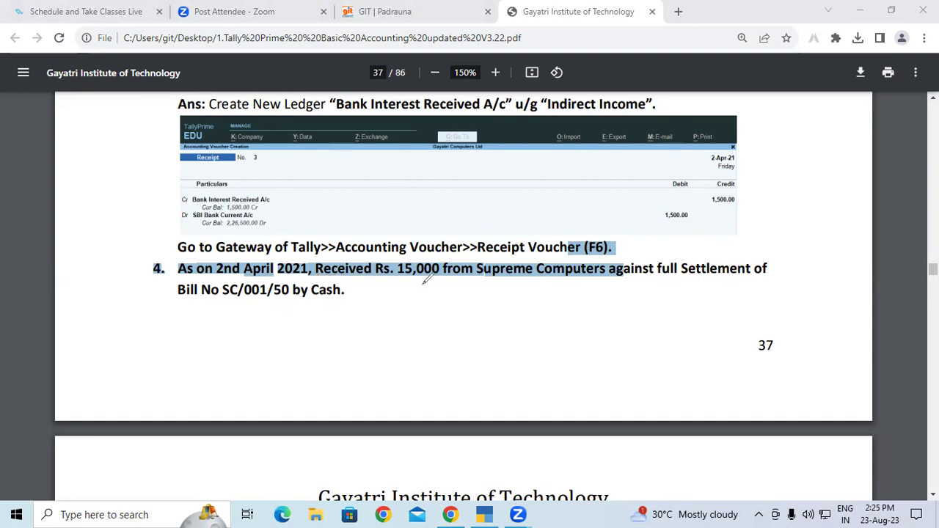
Underline Rs. 15,000, Supreme Computers and Bill No SC/001/50 in example 4 again, and clear the marks
drag(388, 279, 426, 280)
drag(484, 278, 601, 279)
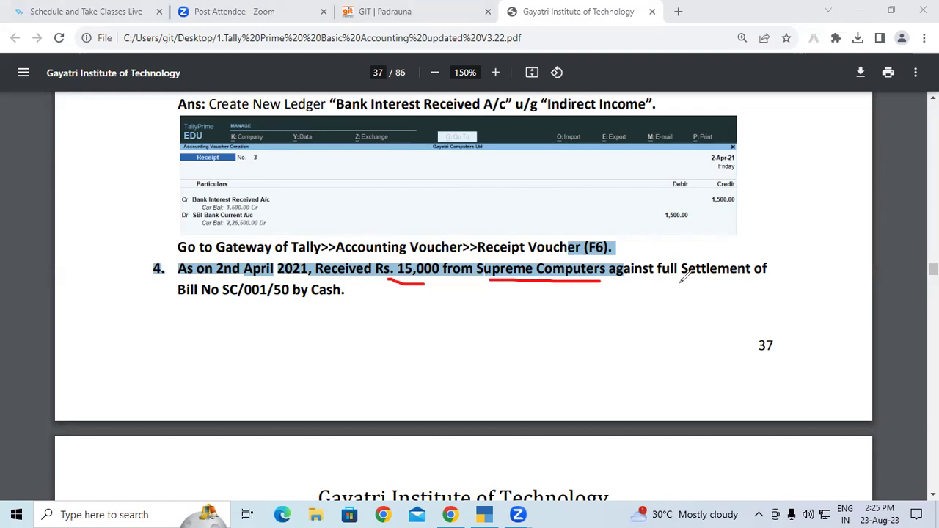
drag(176, 308, 280, 302)
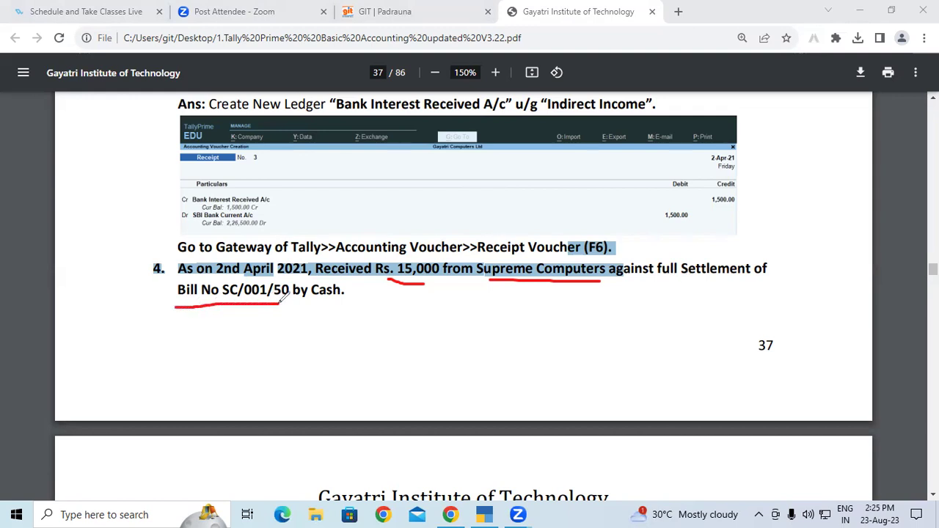
drag(221, 303, 307, 302)
click(488, 85)
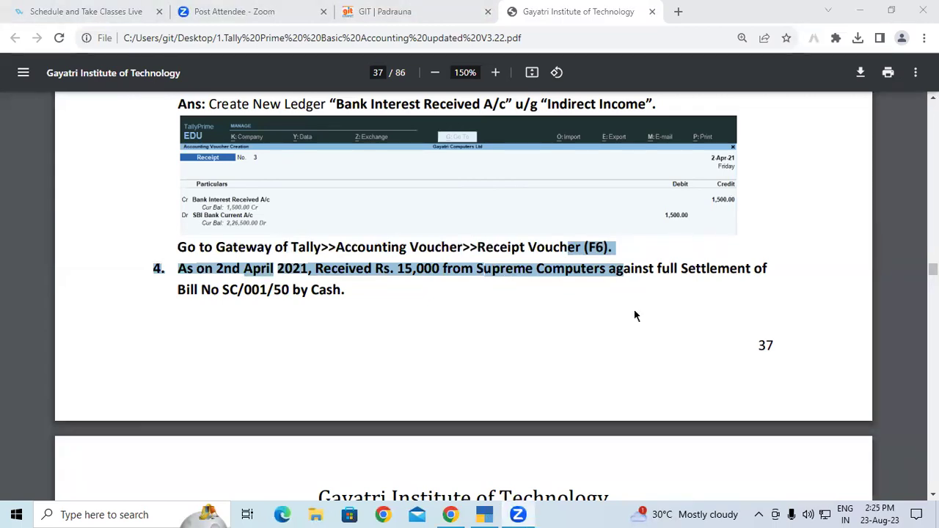
Switch to TallyPrime, display the outstanding receivables report and select Supreme Computers' bill SC/001/50
key(alt+Tab)
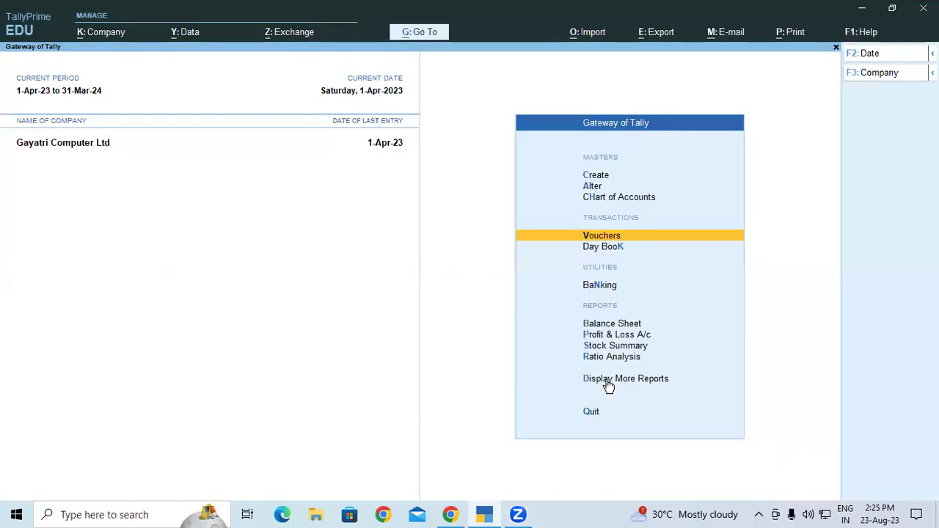
click(609, 382)
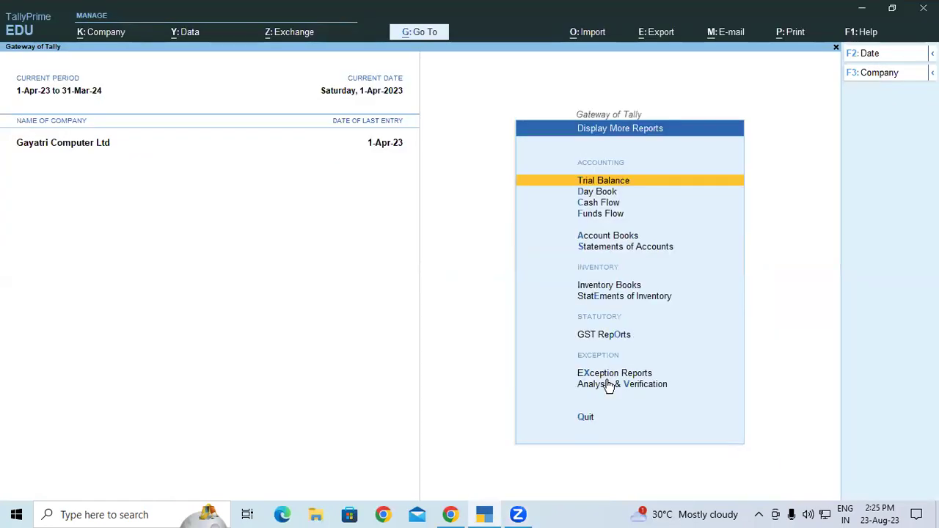
click(596, 250)
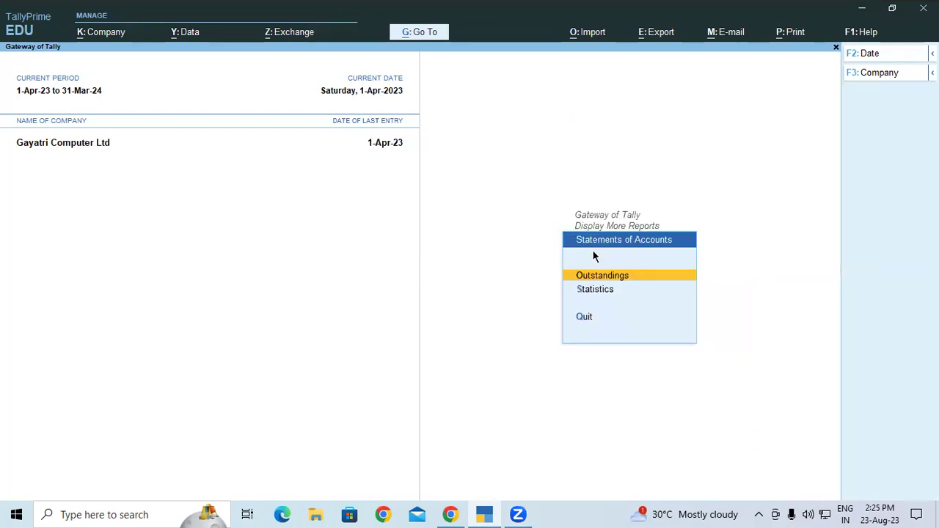
click(601, 275)
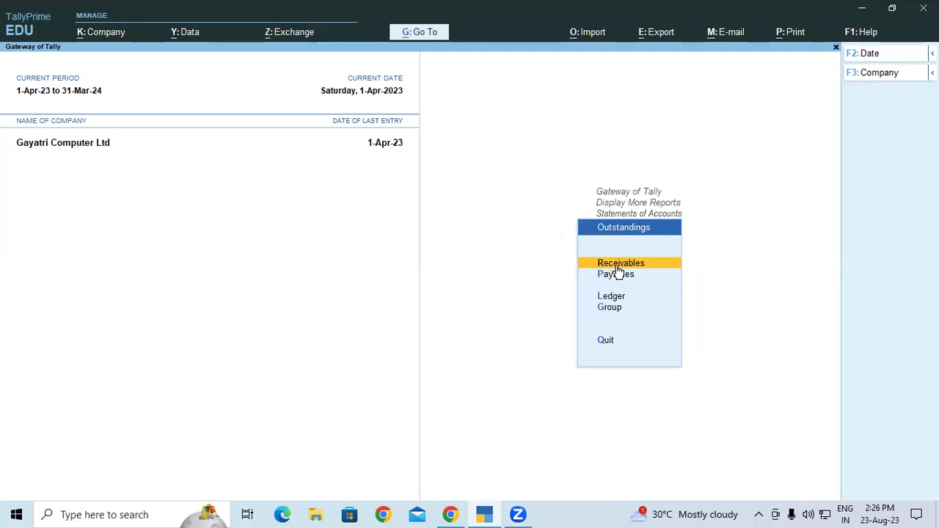
click(617, 266)
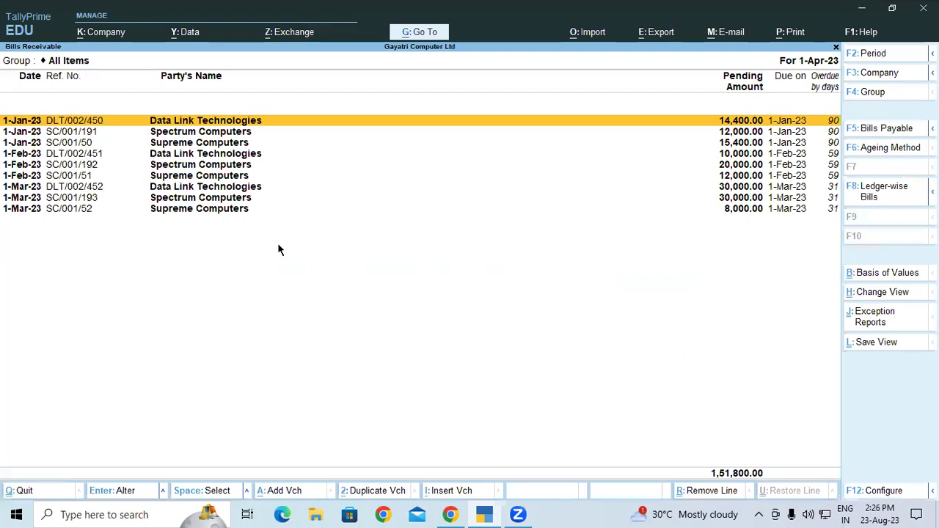
click(121, 144)
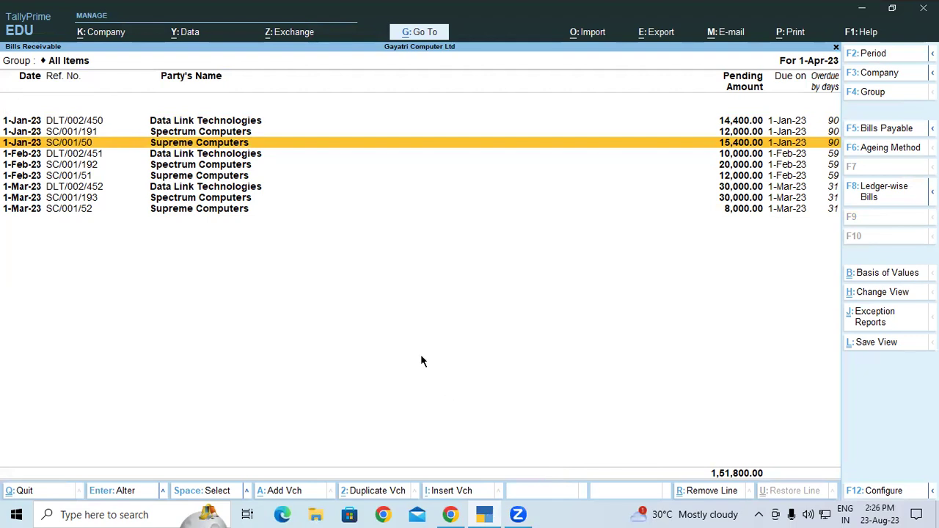
Return to the PDF notes in Chrome and highlight the path to the receipt voucher configuration in example 4's solution
key(alt+Tab)
scroll(422, 360, down, 4)
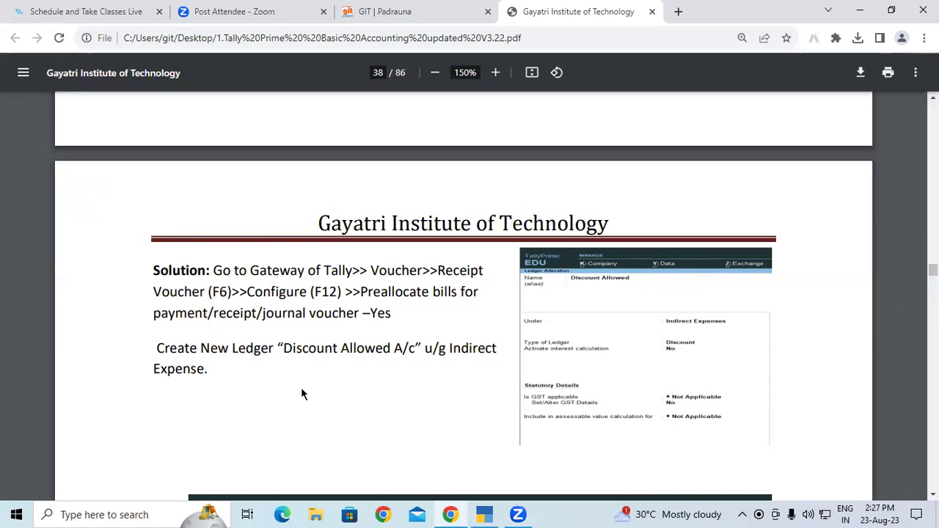
scroll(301, 395, up, 3)
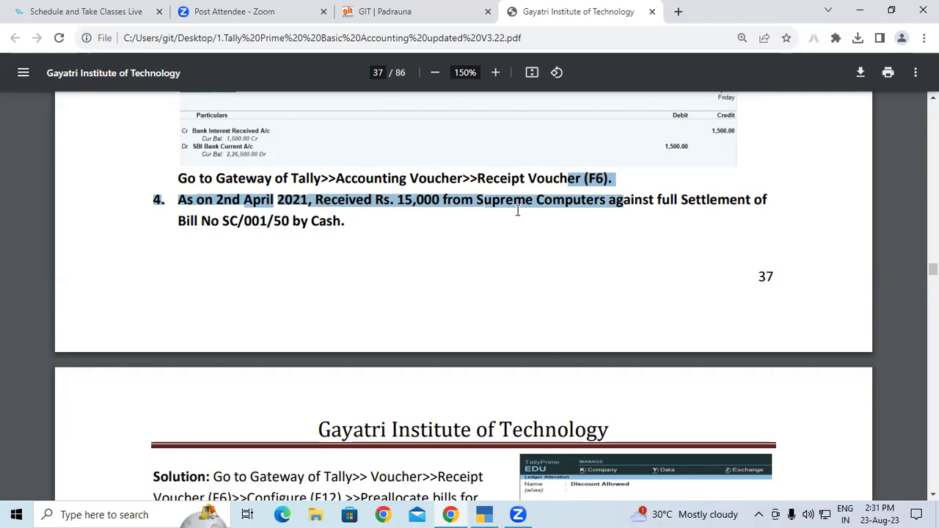
scroll(142, 256, down, 4)
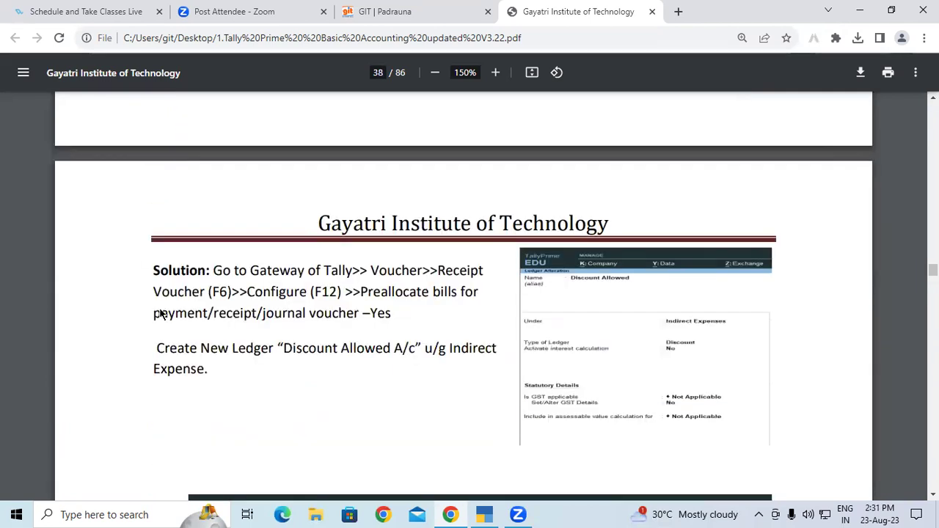
drag(156, 199, 479, 201)
drag(153, 223, 330, 223)
click(409, 219)
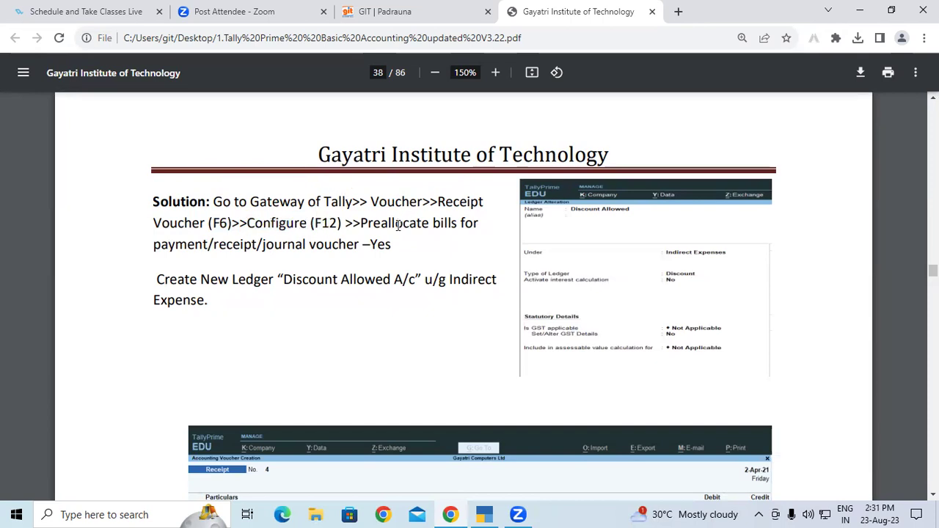
Highlight the Preallocate bills for payment/receipt/journal voucher setting and the Discount Allowed A/c ledger under Indirect Expense
drag(373, 224, 394, 224)
drag(154, 245, 274, 248)
drag(391, 246, 144, 250)
click(238, 270)
drag(157, 281, 416, 282)
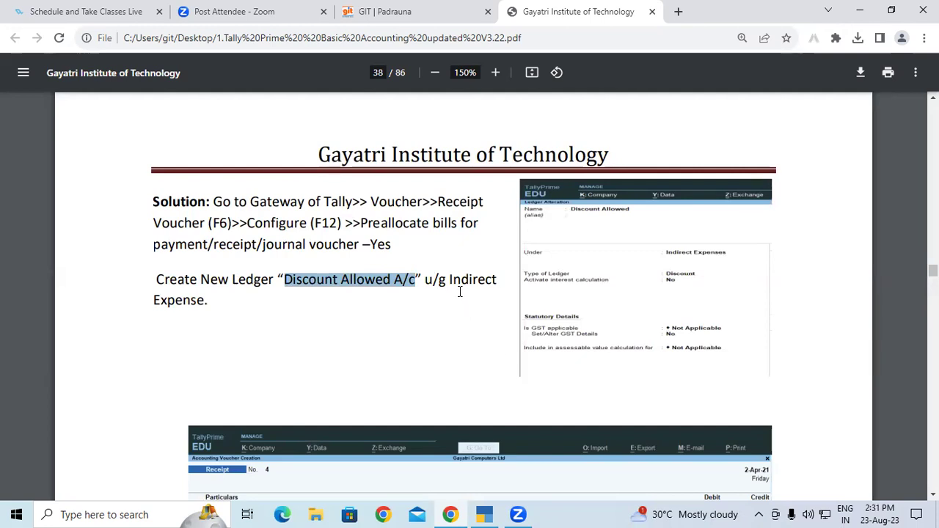
drag(451, 279, 207, 310)
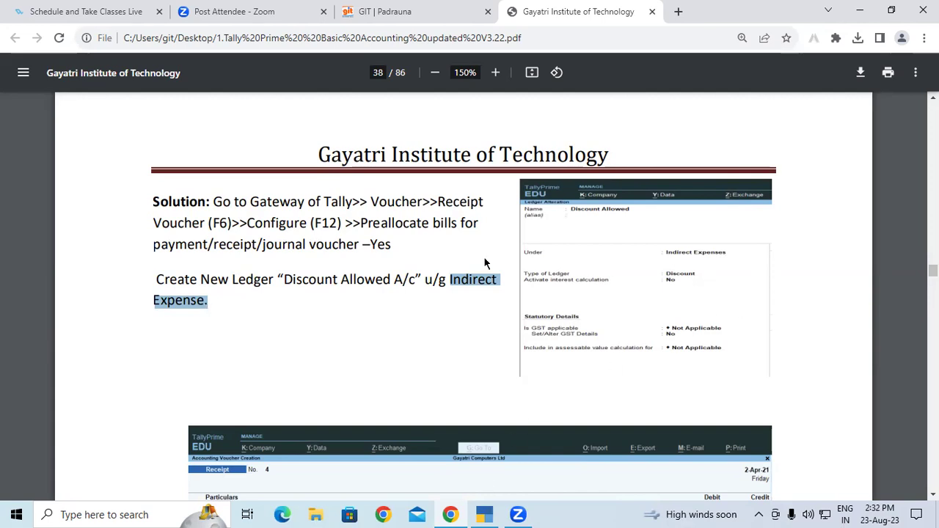
Switch to TallyPrime and start a new ledger named Discount Allowed A/c
key(alt+Tab)
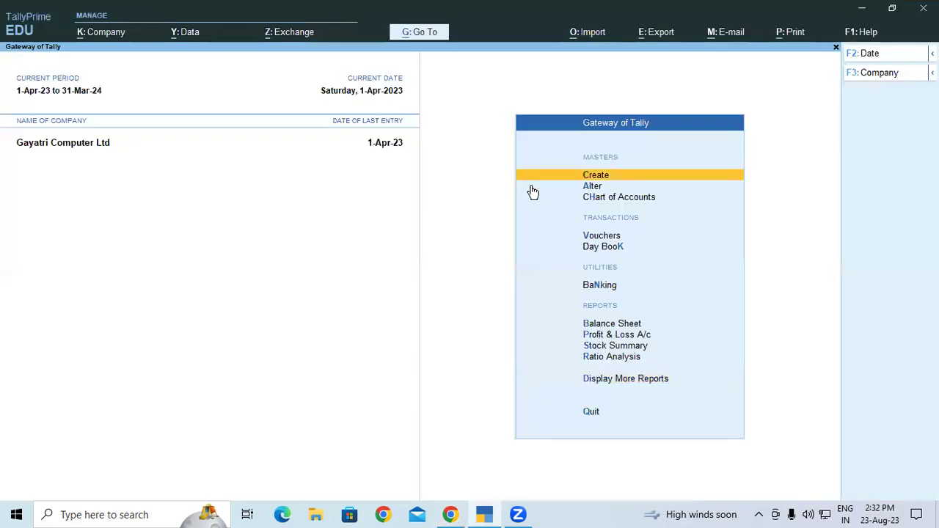
click(611, 176)
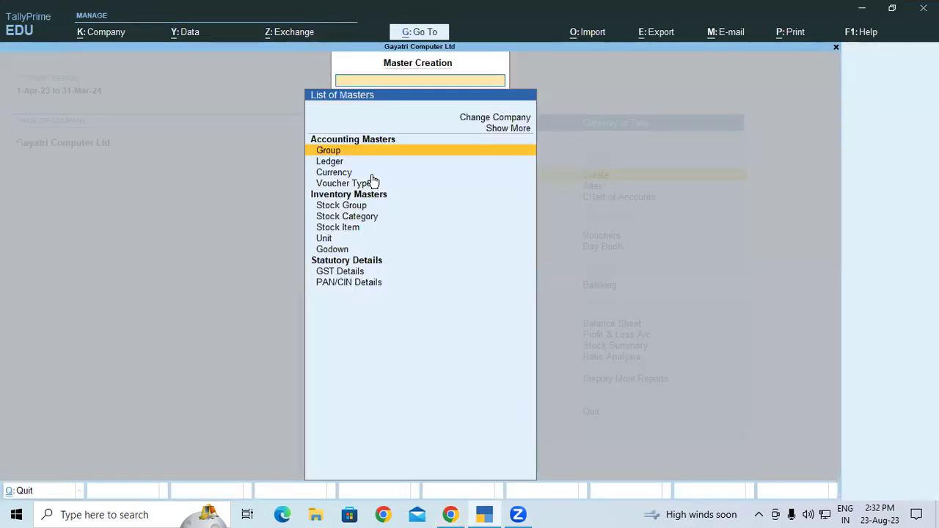
click(329, 162)
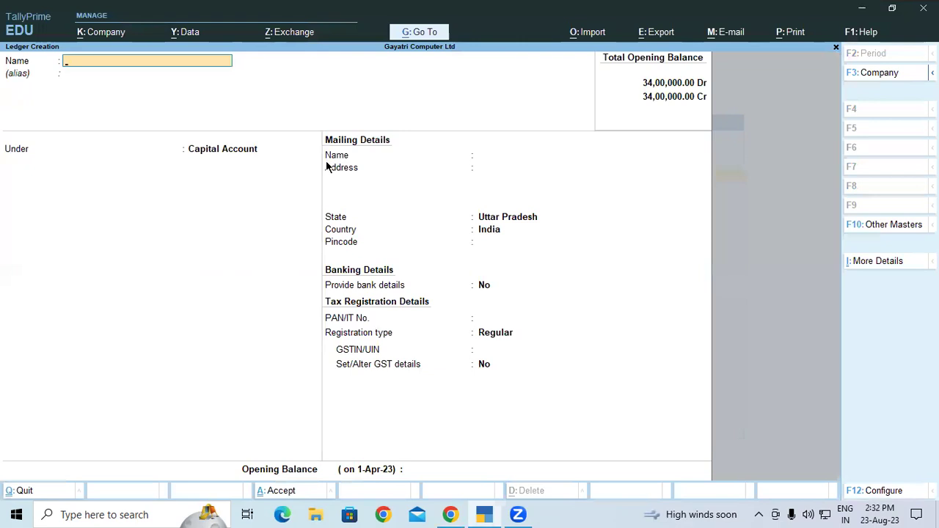
key(ctrl+alt+v)
key(Return)
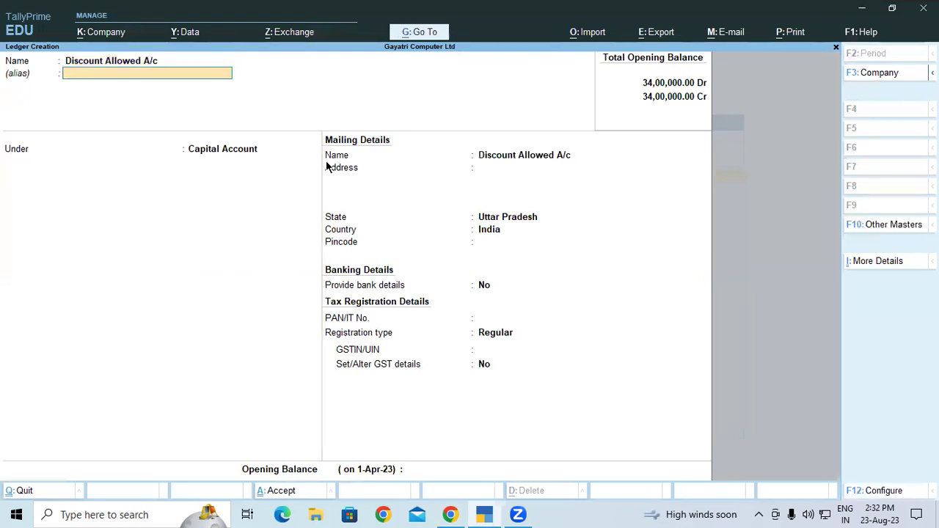
Place the Discount Allowed A/c ledger under Indirect Expenses and save it
key(Return)
text(O)
key(BackSpace)
text(In)
key(Down)
key(Down)
key(Down)
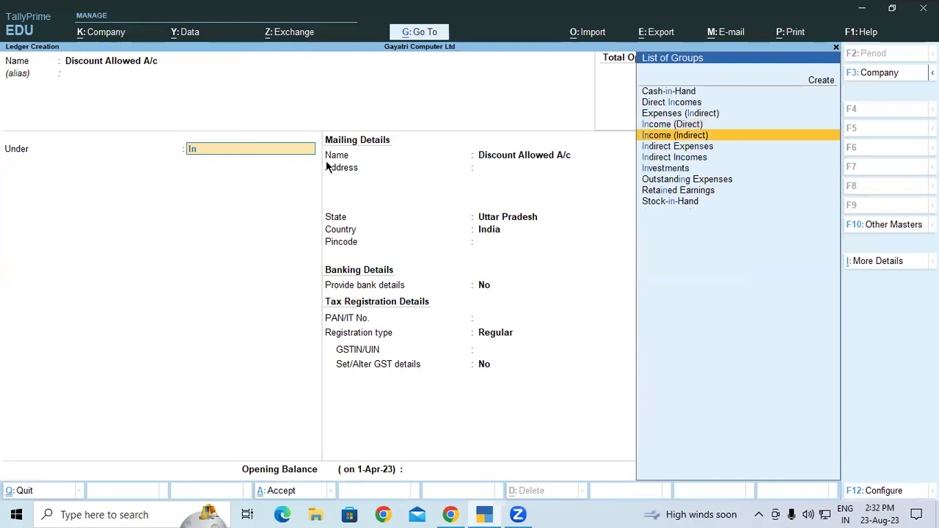
key(Return)
key(Return)
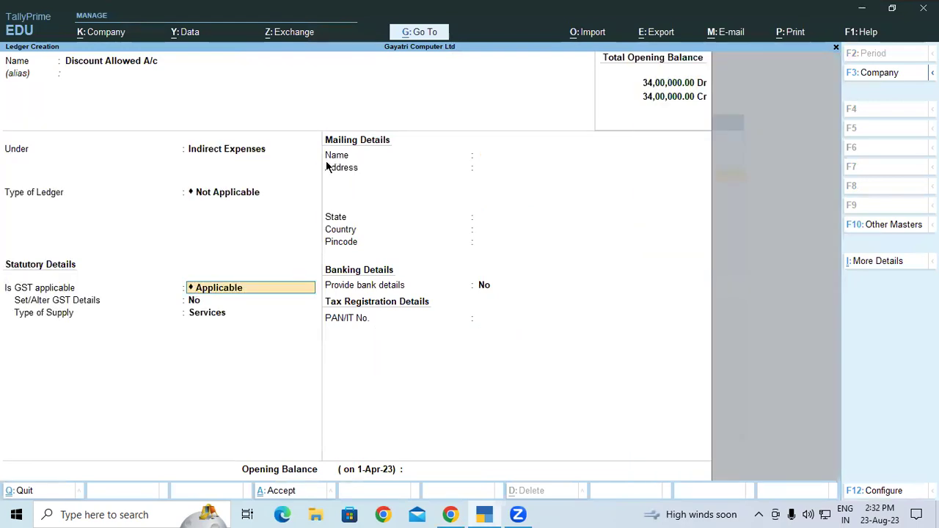
key(ctrl)
key(ctrl+a)
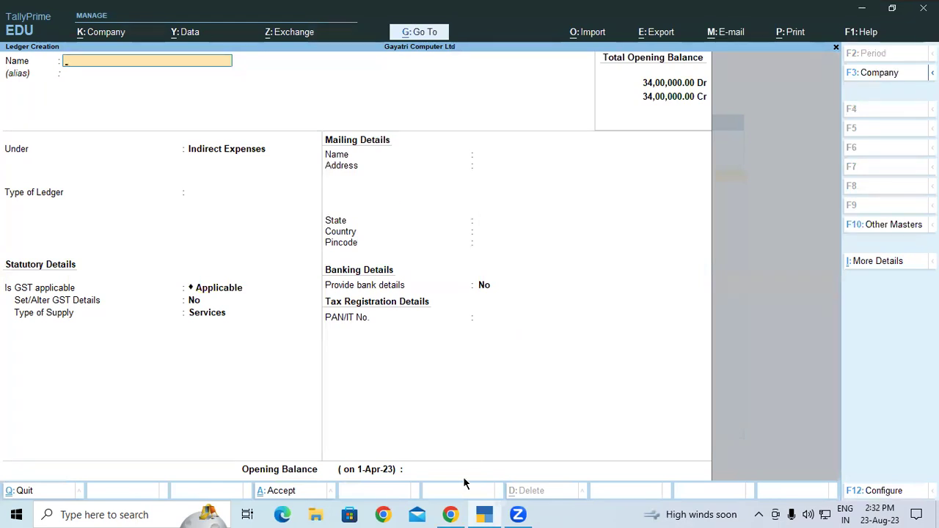
Check the Discount Allowed ledger in the PDF notes in Chrome, and return to TallyPrime to quit the ledger creation form
click(451, 514)
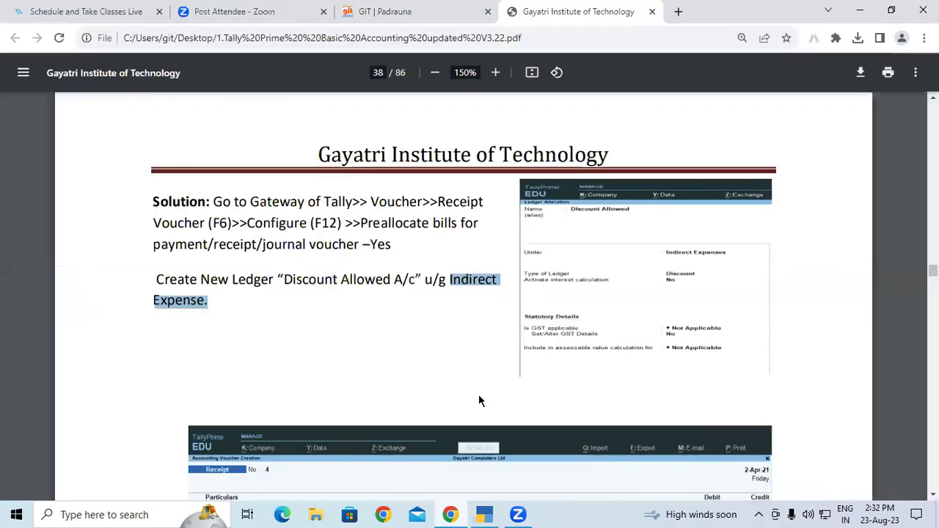
click(485, 514)
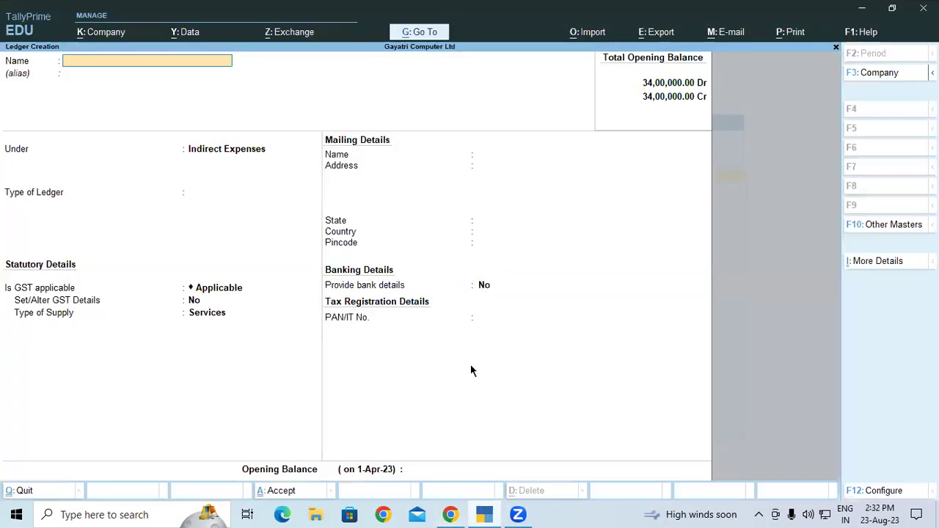
key(Page_Up)
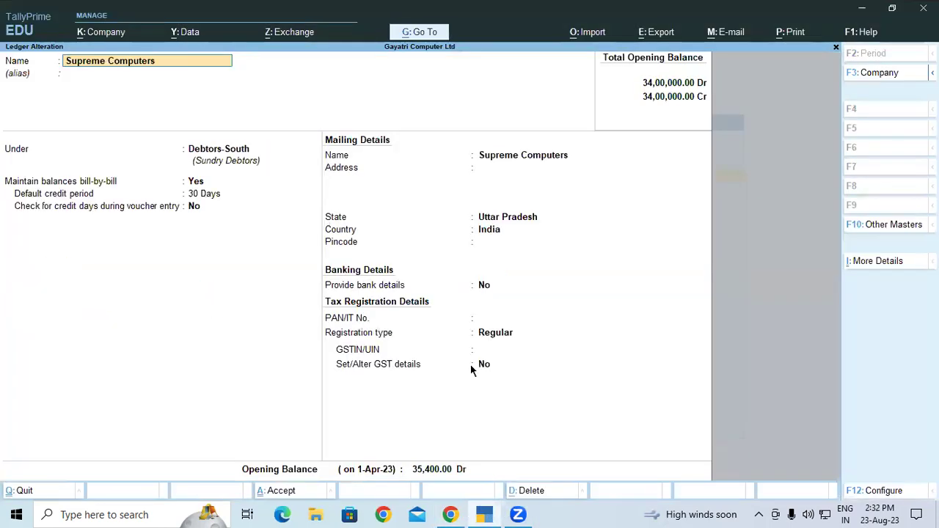
key(Page_Up)
key(Escape)
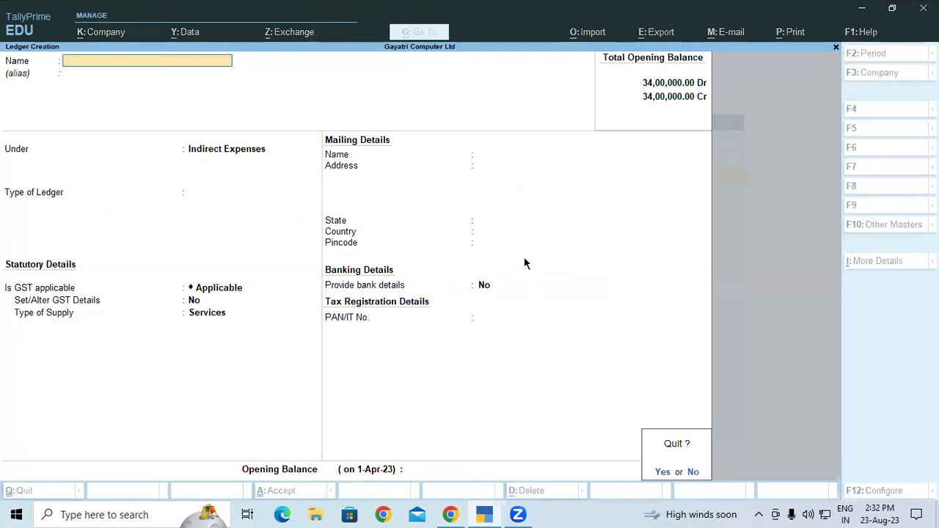
key(Return)
Alter the Discount Allowed A/c ledger so that GST applicability is Not Applicable, and save it
click(590, 186)
click(328, 173)
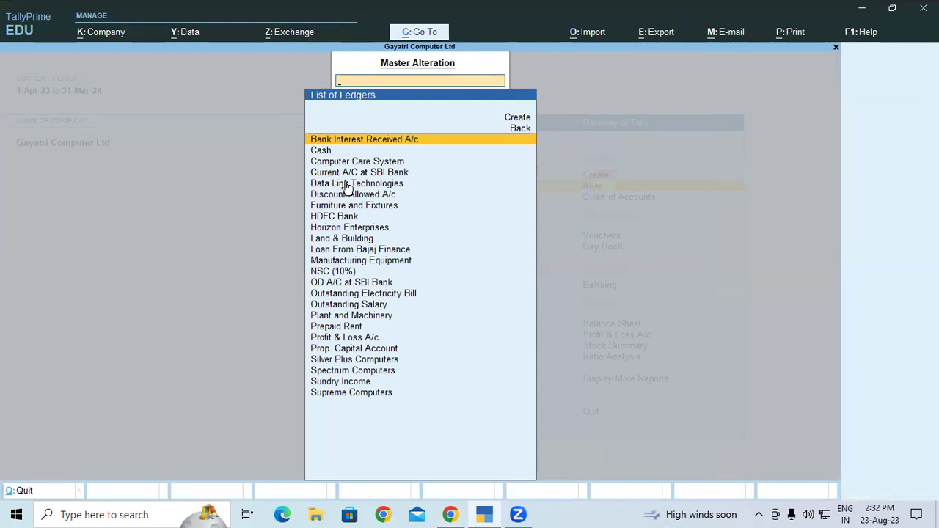
click(350, 195)
click(209, 292)
click(209, 294)
key(Down)
key(Return)
key(Return)
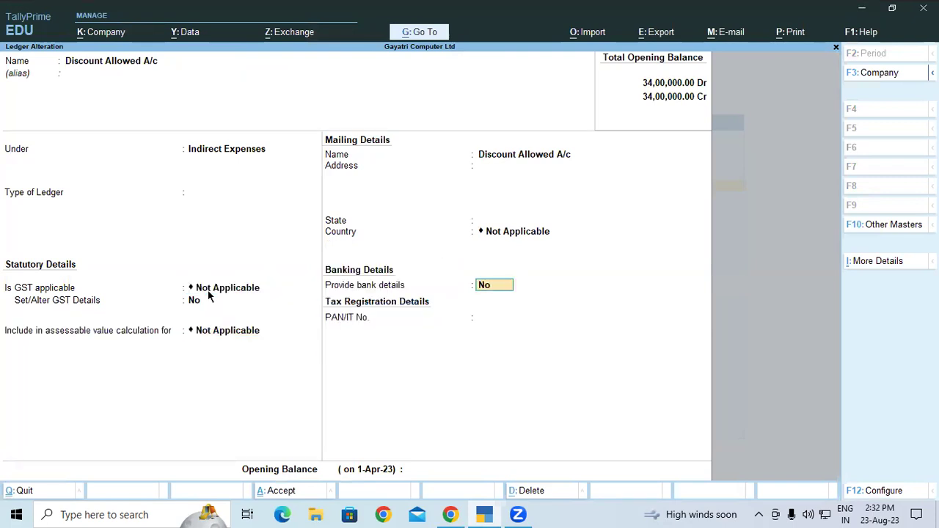
key(Return)
key(Return)
key(Return)
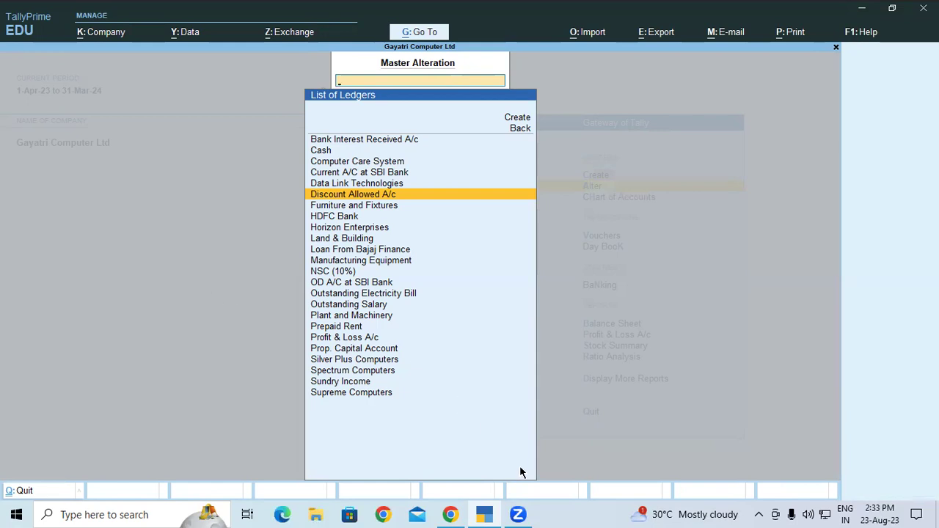
Start a new receipt voucher, check the worked example in the PDF notes, and credit Supreme Computers in the voucher
mouse_move(456, 511)
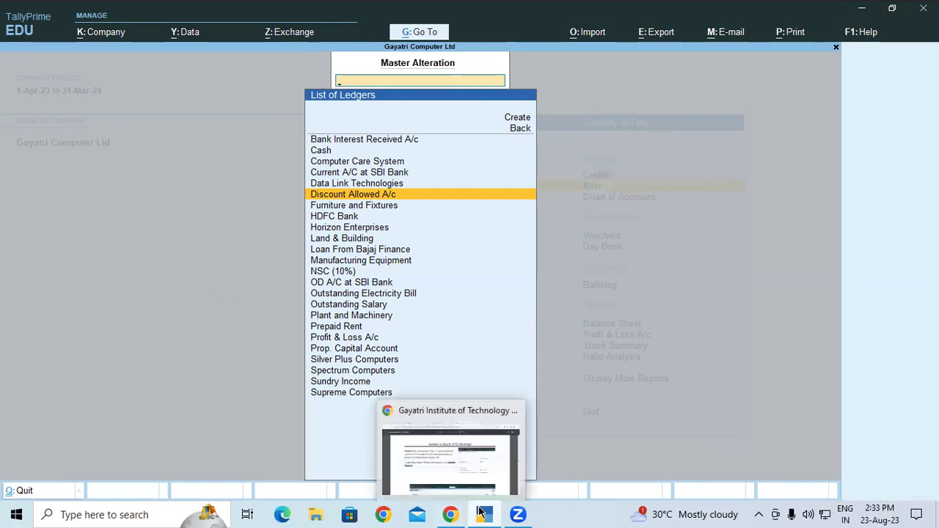
key(Escape)
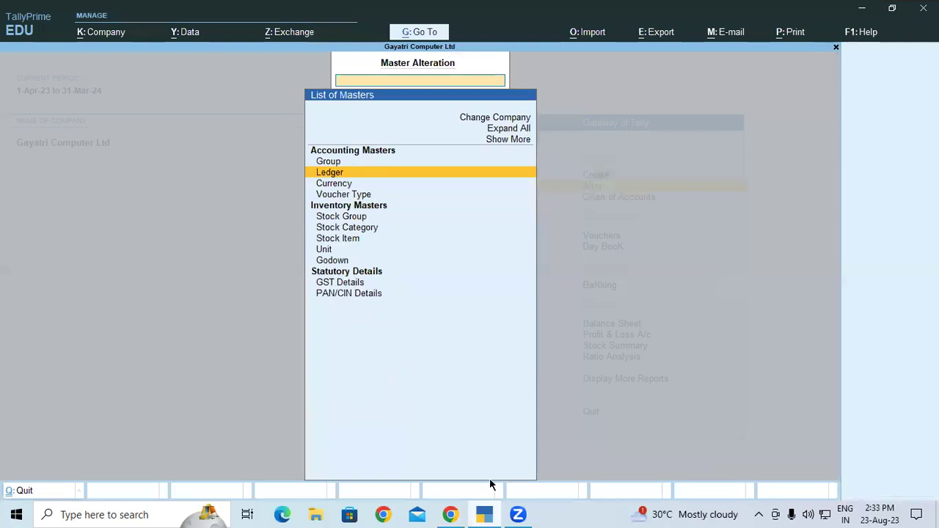
click(604, 239)
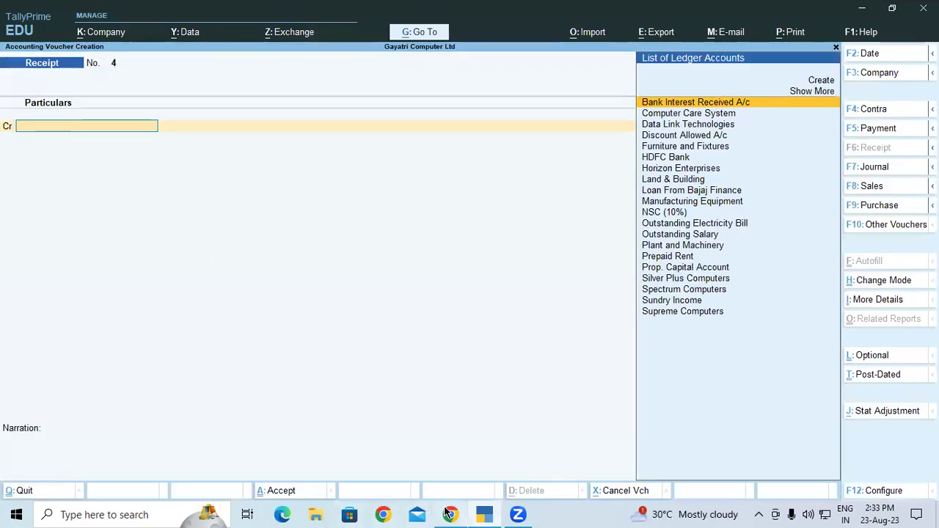
key(alt+Tab)
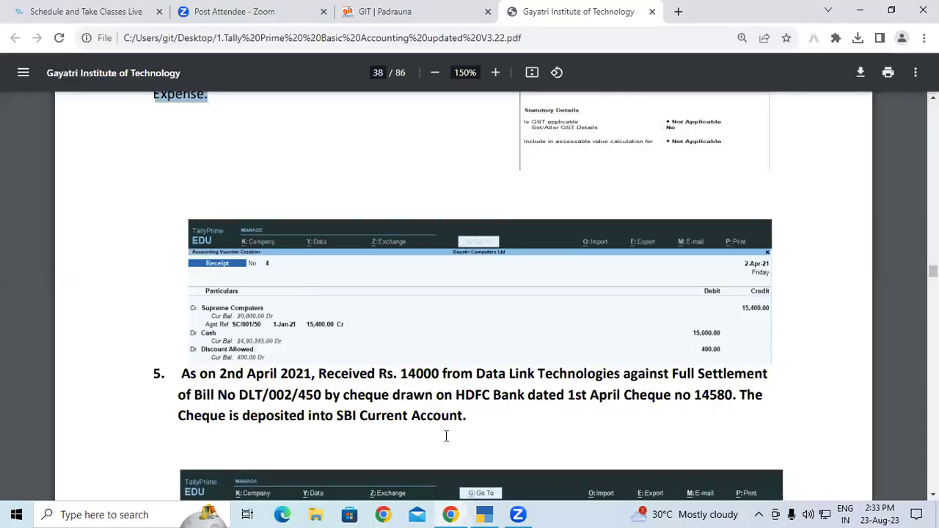
click(484, 515)
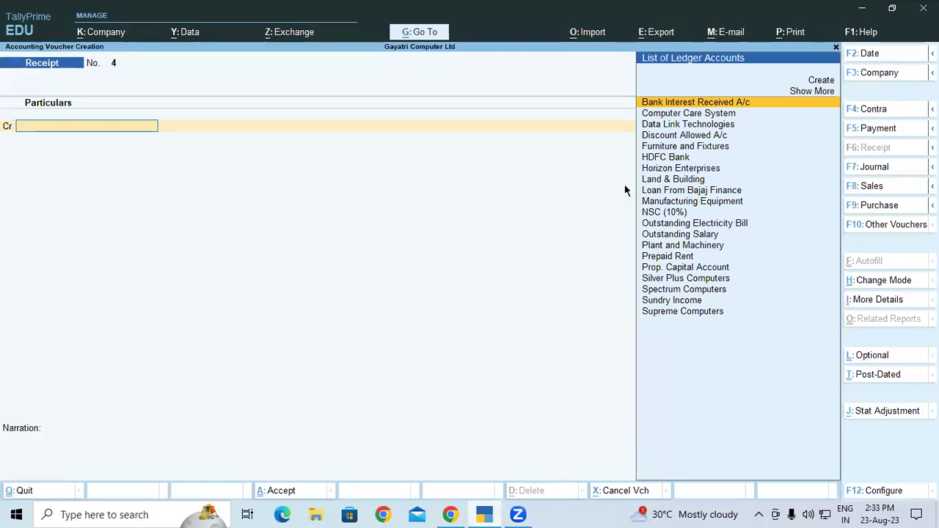
text(su)
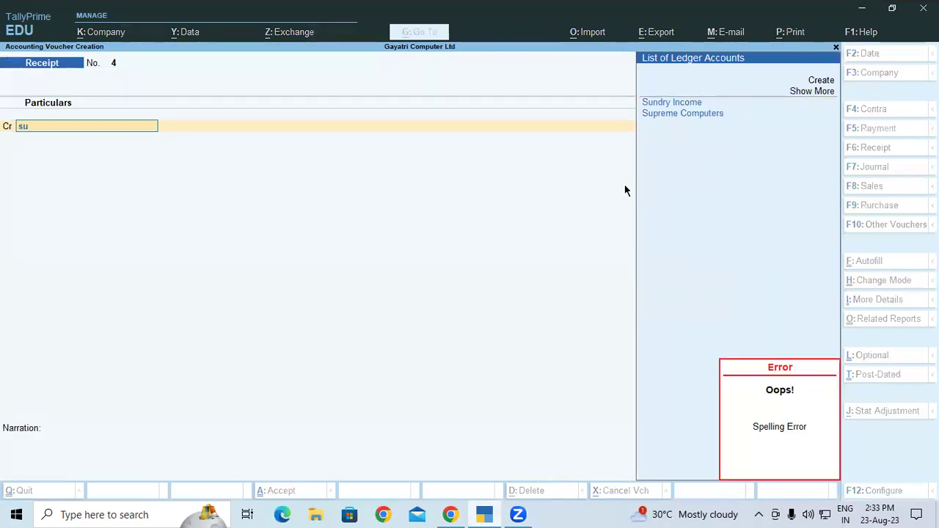
key(Down)
key(Return)
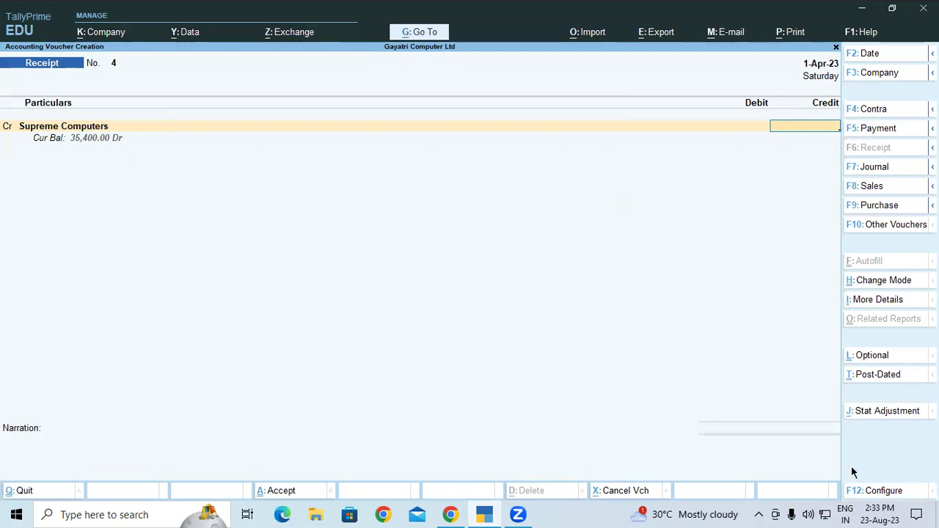
Set Preallocate bills for Payment/Receipt/Journal Vouchers to Yes in the voucher configuration and accept it
click(862, 492)
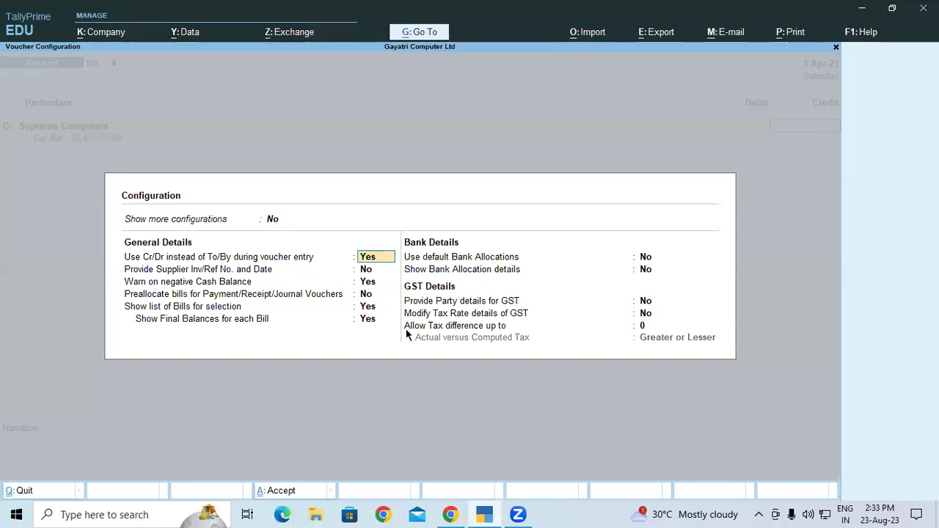
click(303, 293)
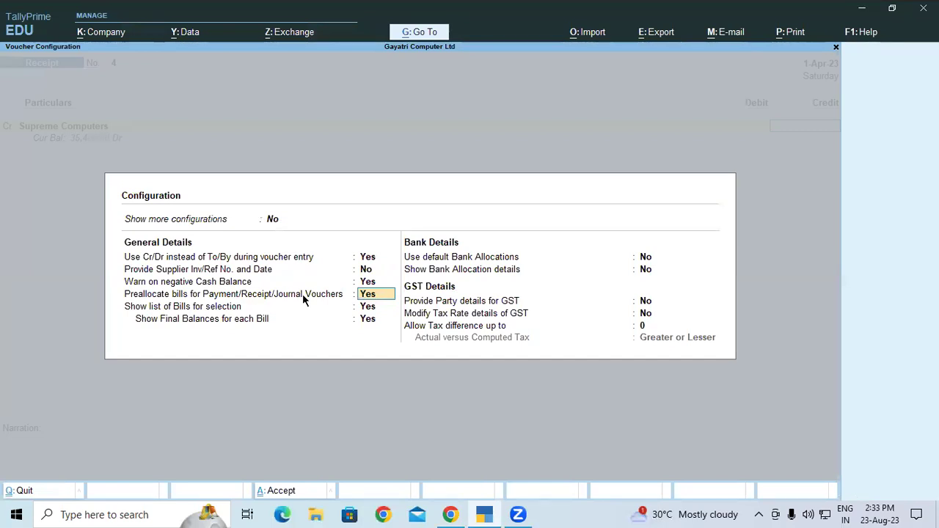
key(ctrl+a)
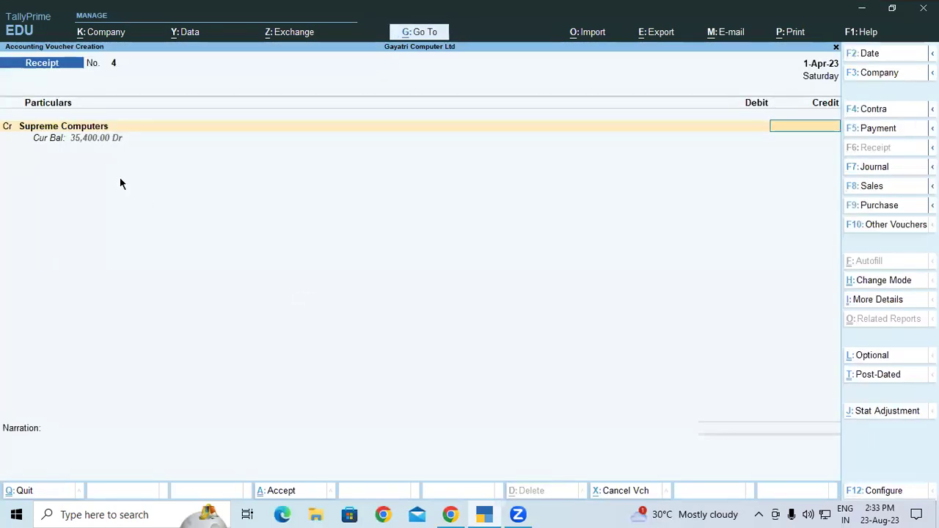
Reselect Supreme Computers as the credited ledger and choose Agst Ref as the bill adjustment method
click(65, 126)
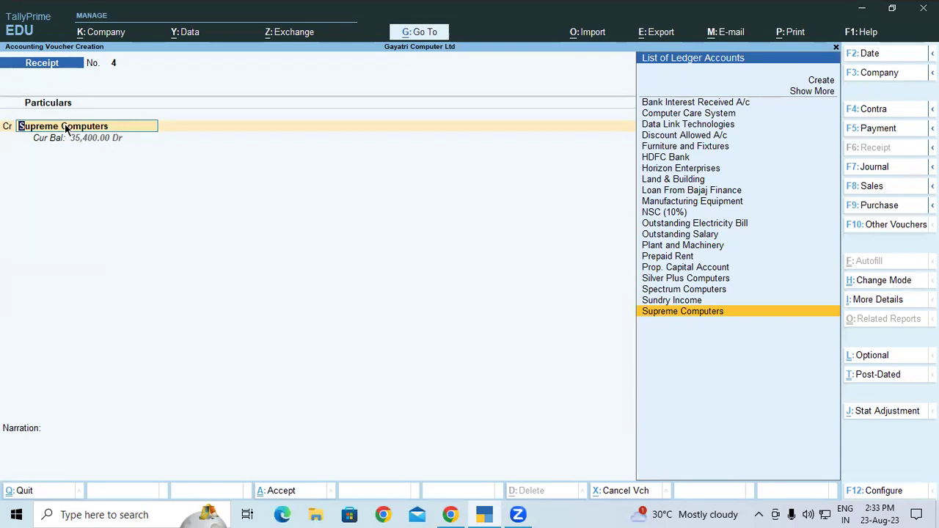
key(Return)
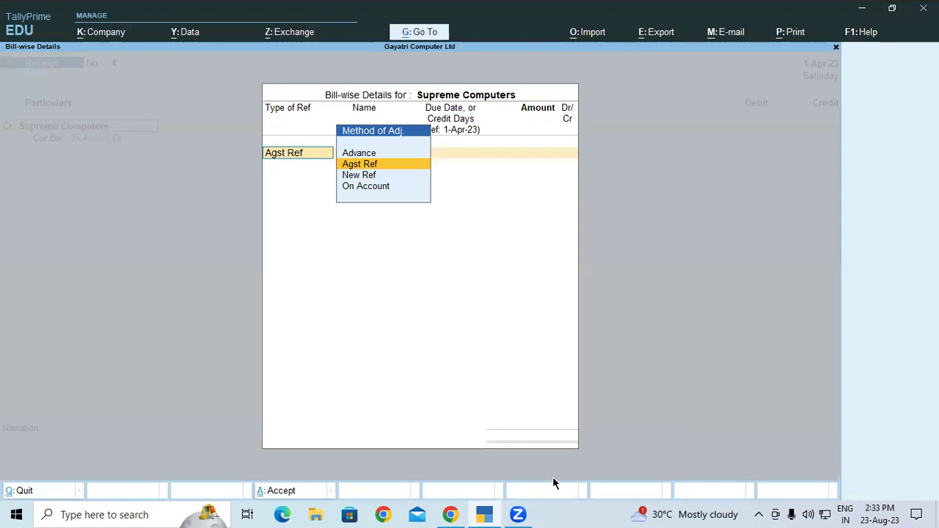
mouse_move(414, 138)
mouse_down()
mouse_move(386, 150)
mouse_move(403, 145)
mouse_up()
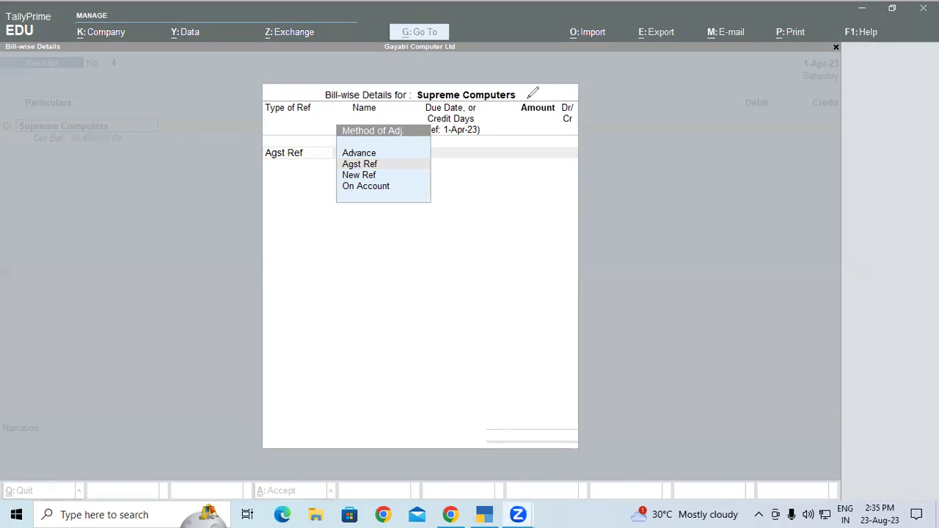
click(403, 163)
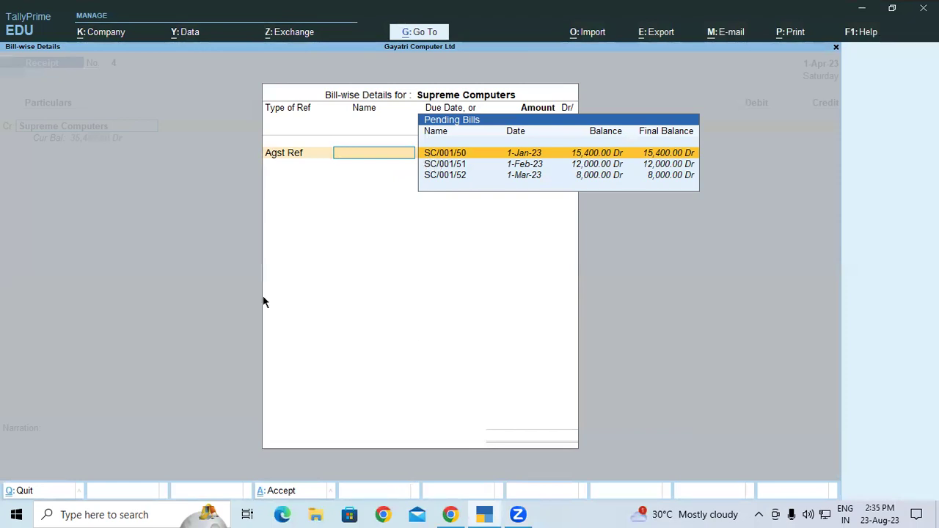
Highlight bill number SC/001/50 in the PDF notes, and allocate the Supreme Computers credit of 15,400.00 against that pending bill
key(alt+Tab)
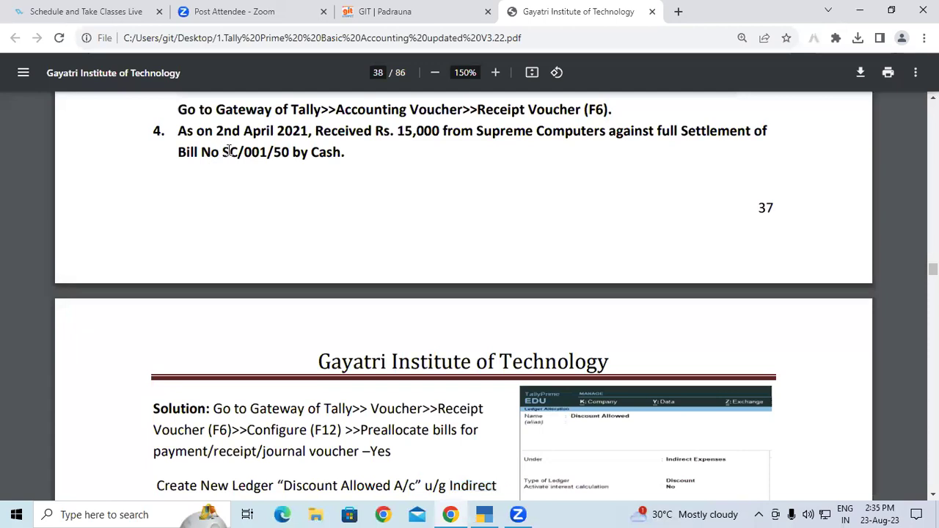
drag(223, 152, 281, 151)
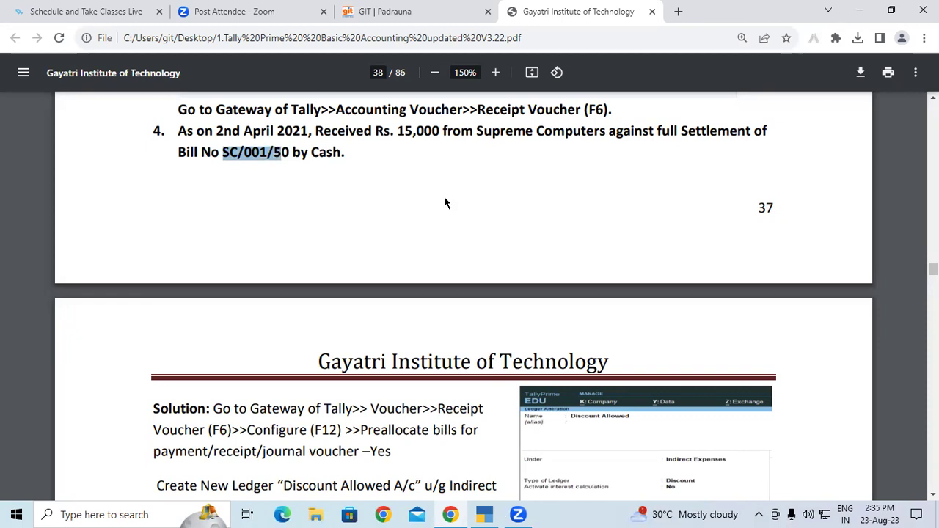
key(alt+Tab)
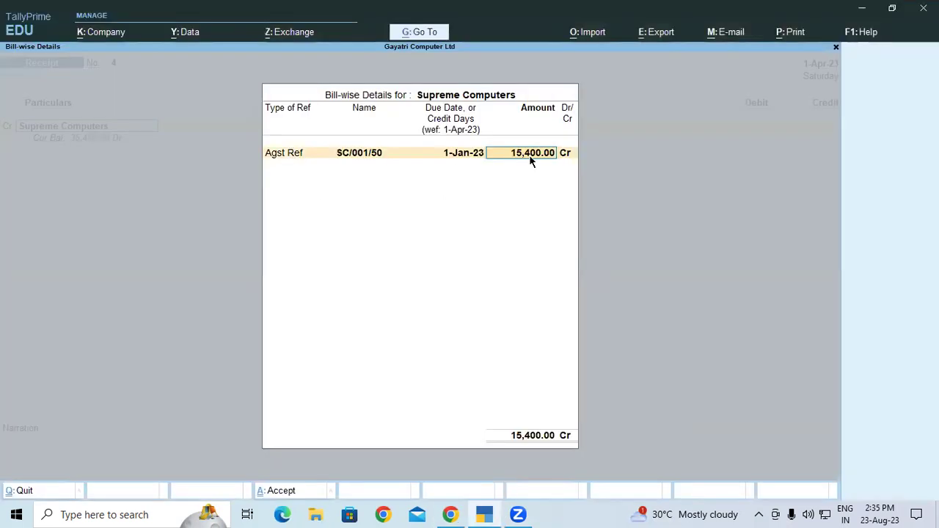
key(Return)
key(Return)
key(Return)
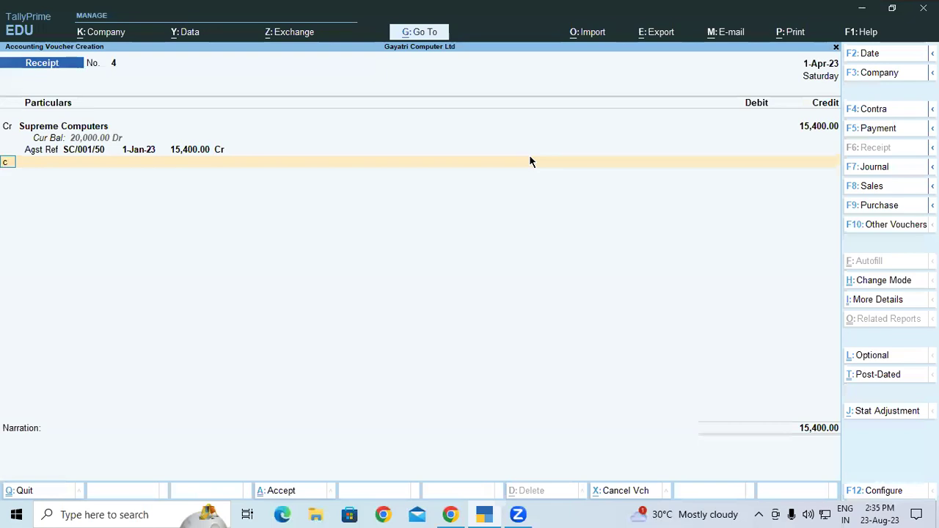
Add a debit line for Cash with an amount of 15,000
text(c)
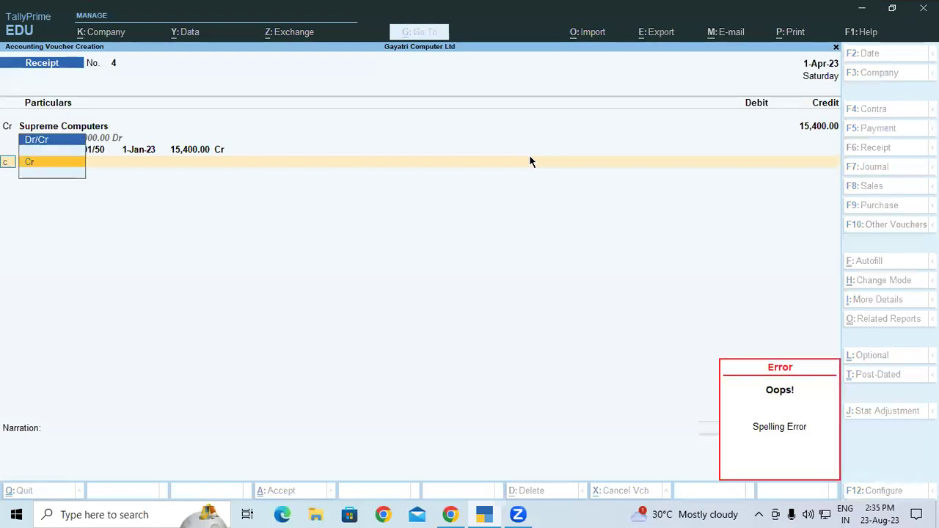
key(BackSpace)
key(Down)
key(Return)
text(C)
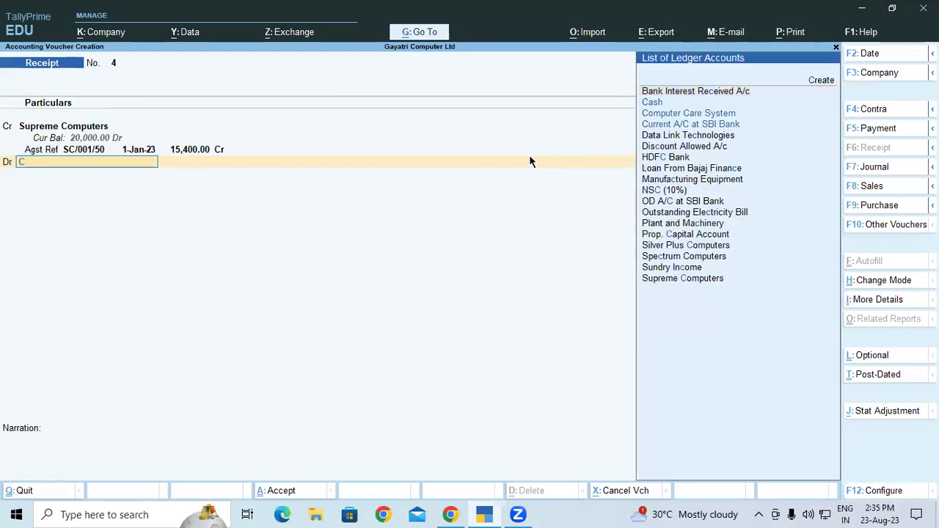
key(Return)
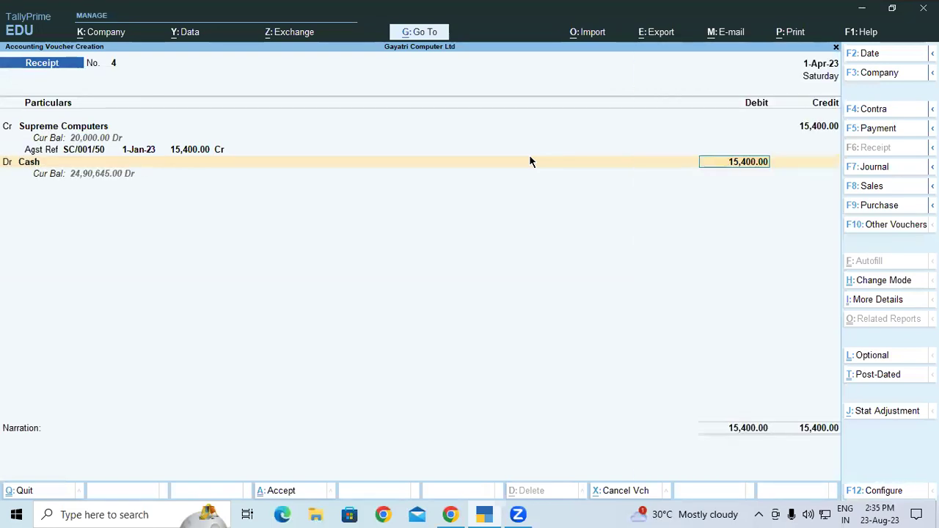
text(15,000)
key(Return)
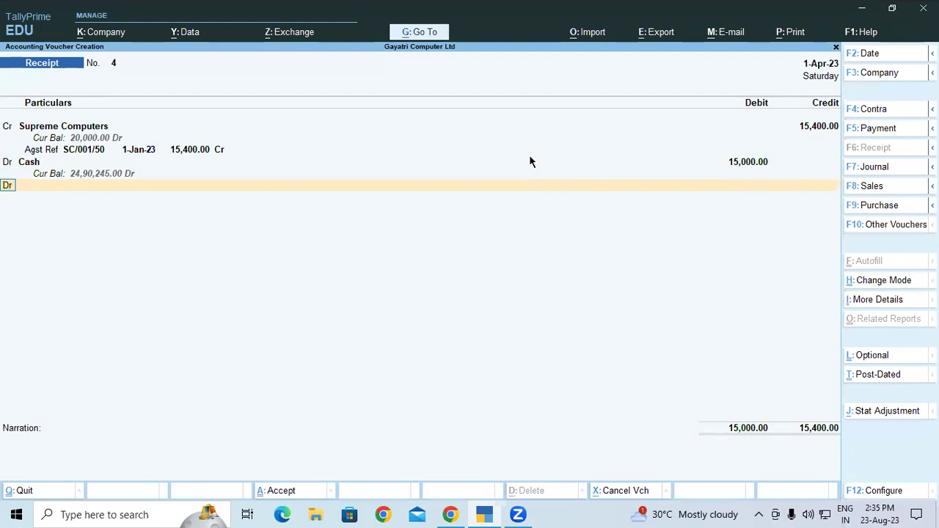
Save the receipt voucher and reopen the Supreme Computers receipt from the Day Book for alteration
key(ctrl+a)
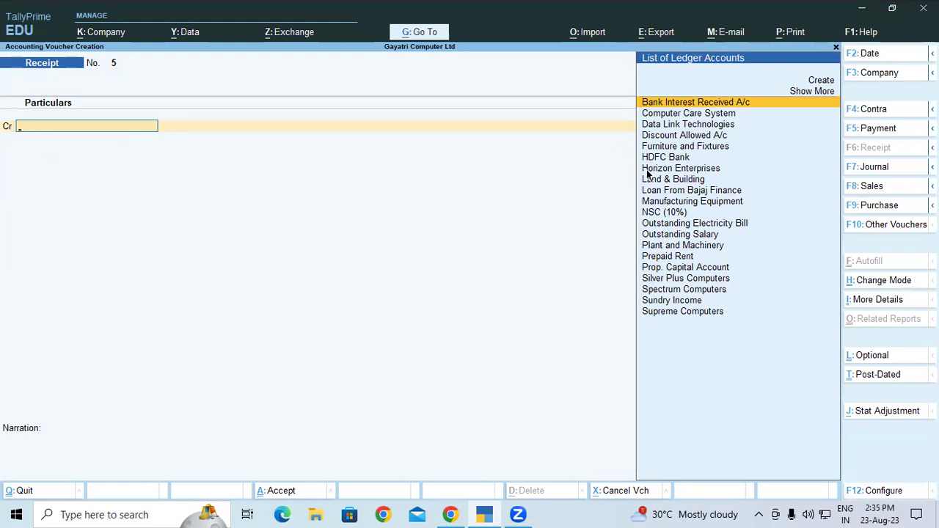
key(Escape)
click(611, 247)
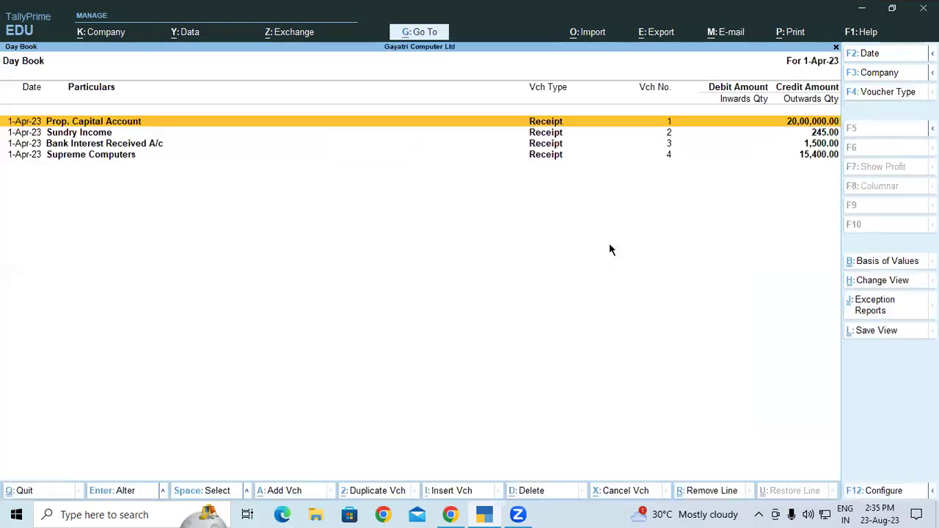
double_click(557, 155)
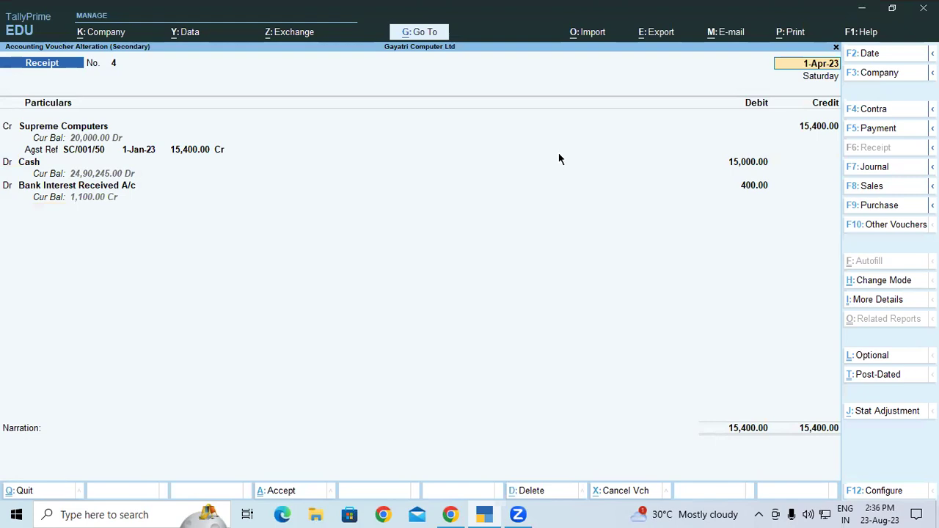
Replace the Bank Interest Received A/c debit ledger in the voucher with Discount Allowed A/c
click(32, 188)
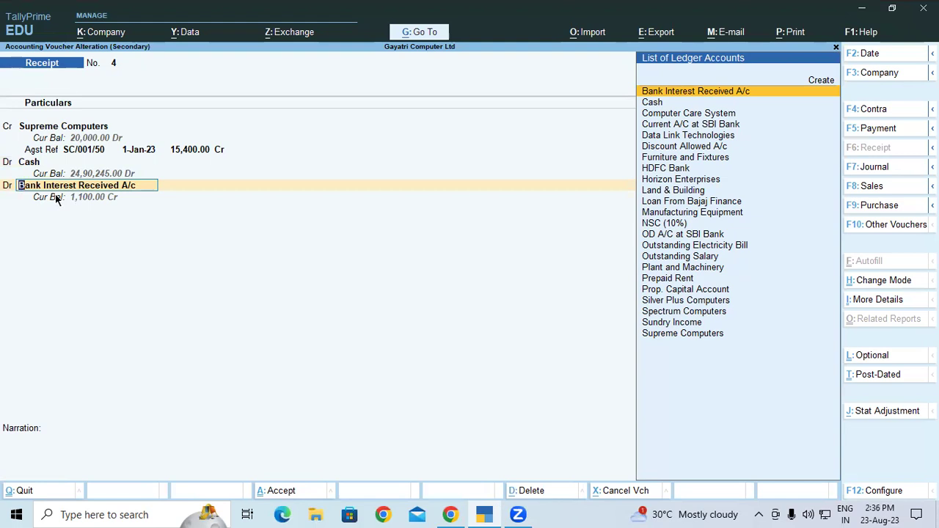
key(Down)
key(Down)
key(Down)
key(Down)
key(Down)
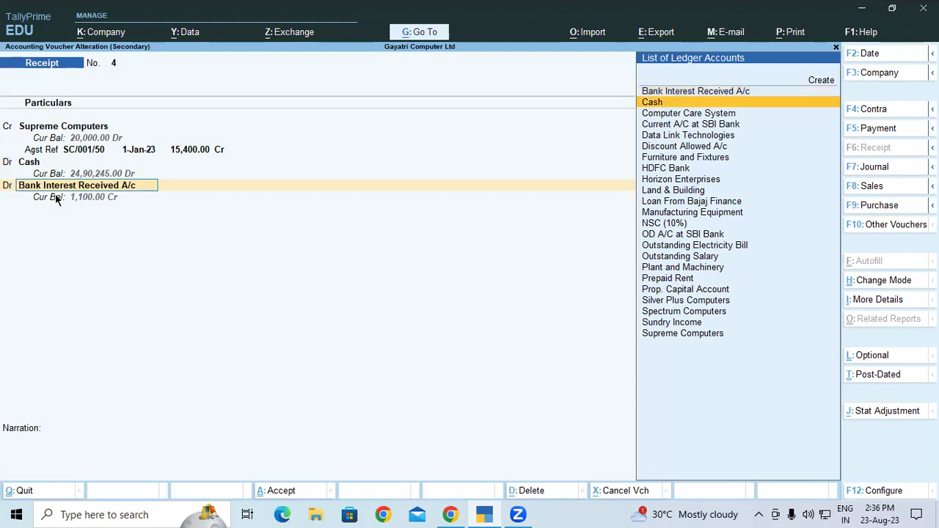
key(Return)
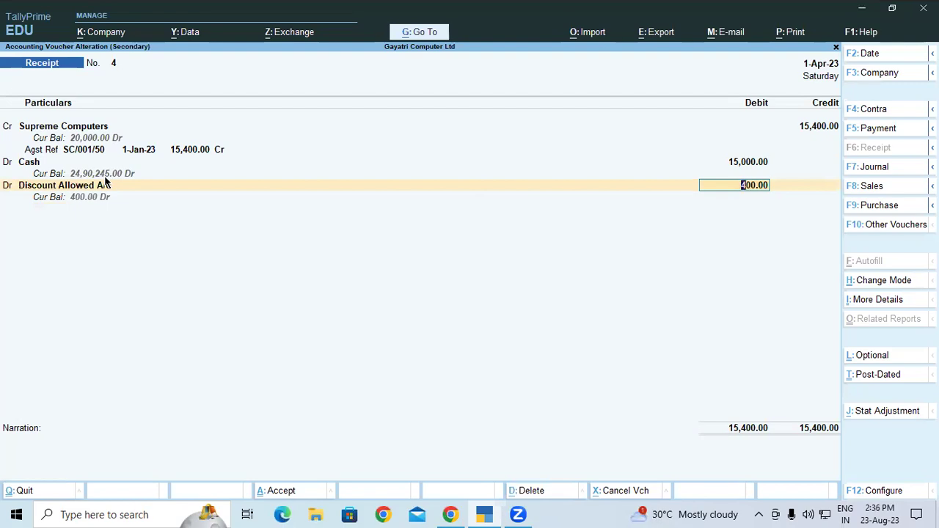
Save the altered Supreme Computers receipt, leave the Day Book and start a new receipt voucher
key(ctrl)
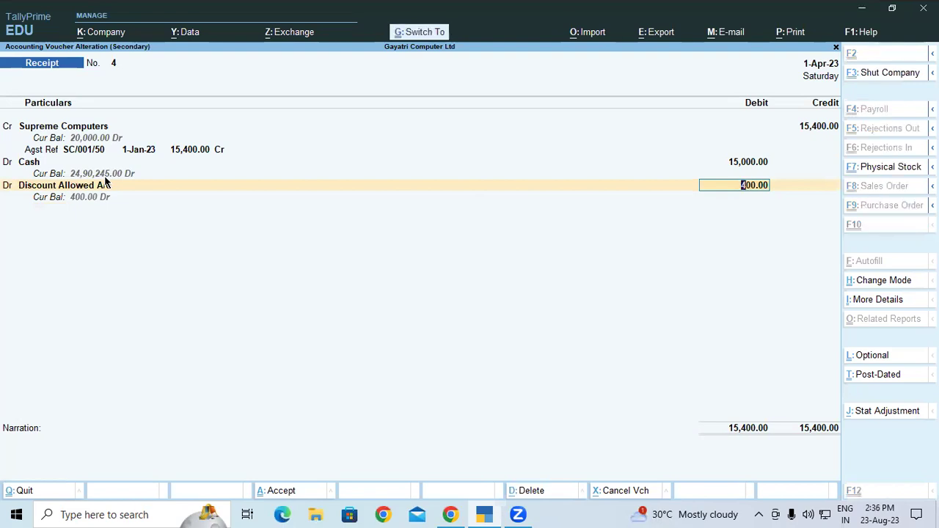
key(ctrl+a)
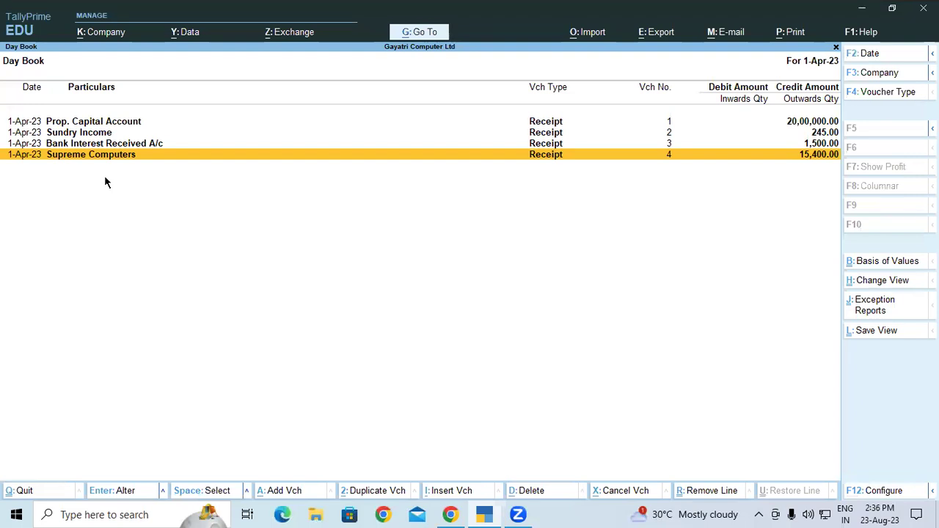
key(Escape)
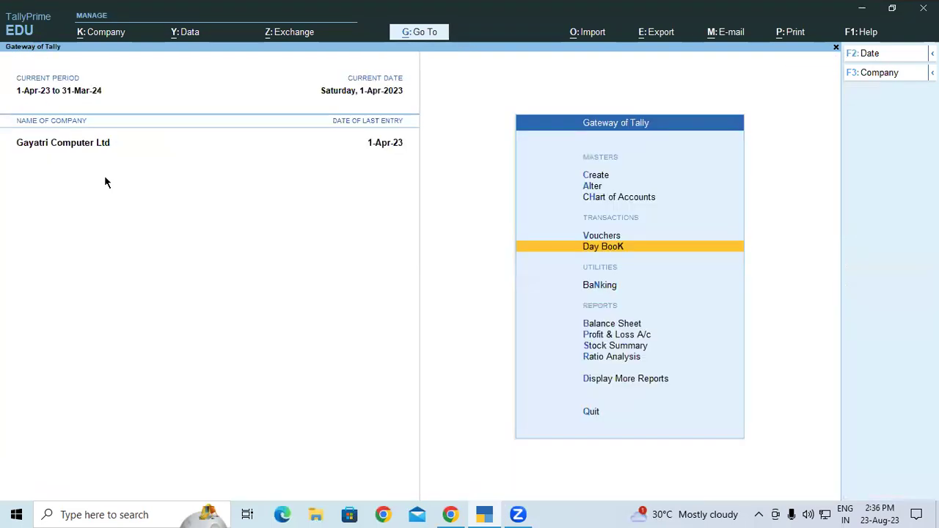
click(599, 236)
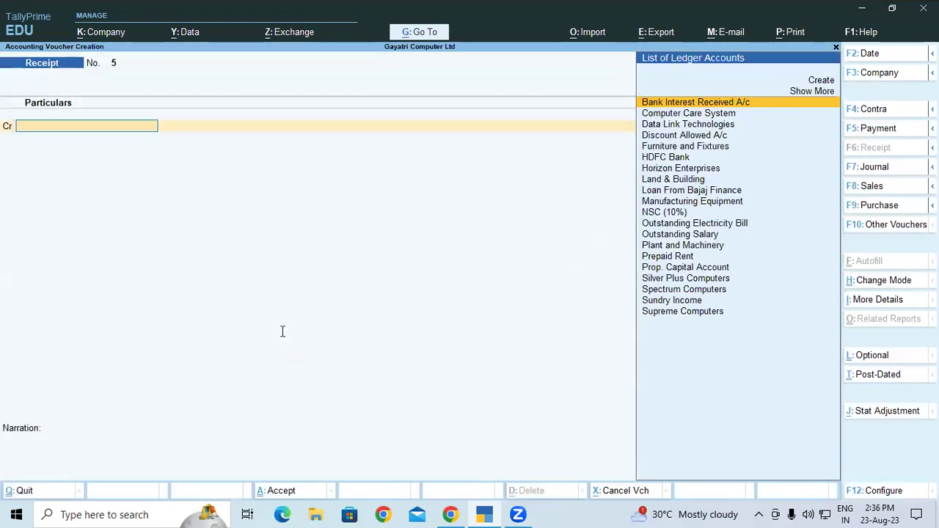
Switch to the PDF notes in Chrome and examine transaction 5, highlighting the Data Link Technologies bill, drawing bank, cheque date and cheque number
key(alt+Tab)
drag(180, 236, 337, 259)
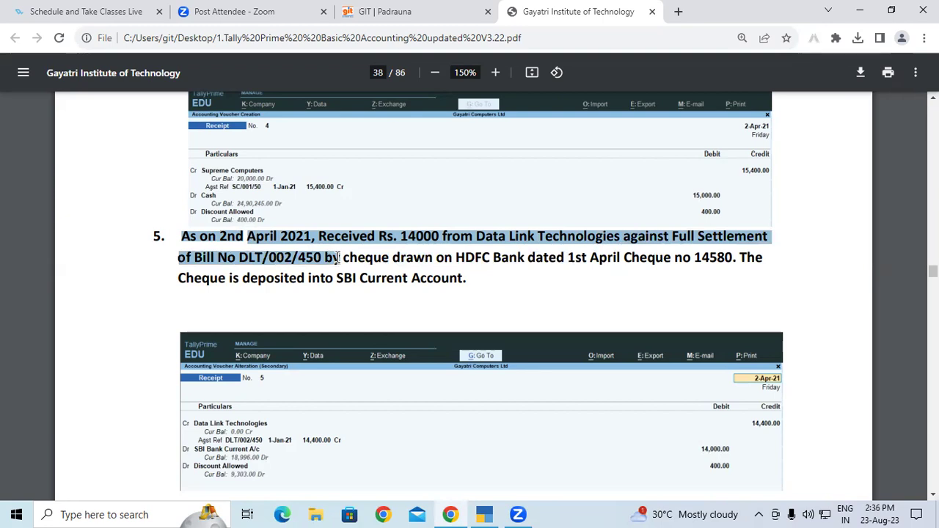
click(388, 279)
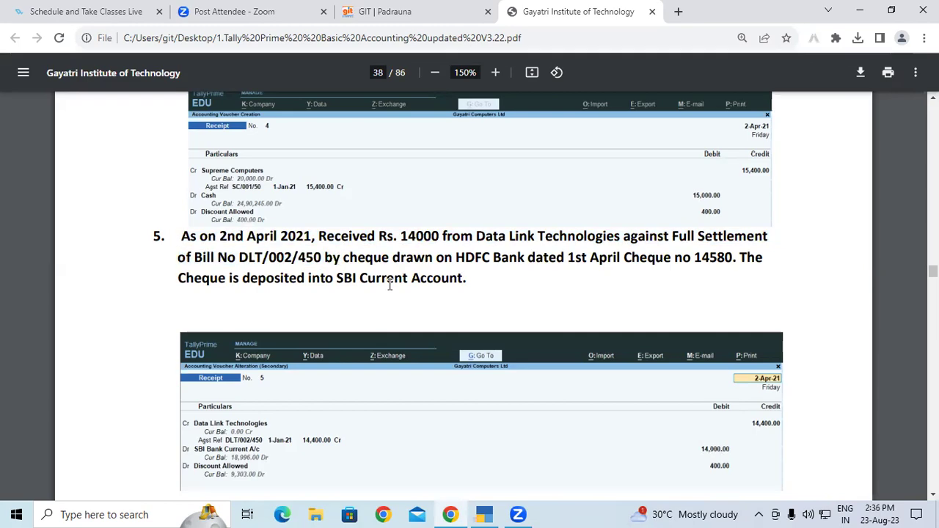
scroll(389, 283, up, 4)
scroll(396, 283, up, 2)
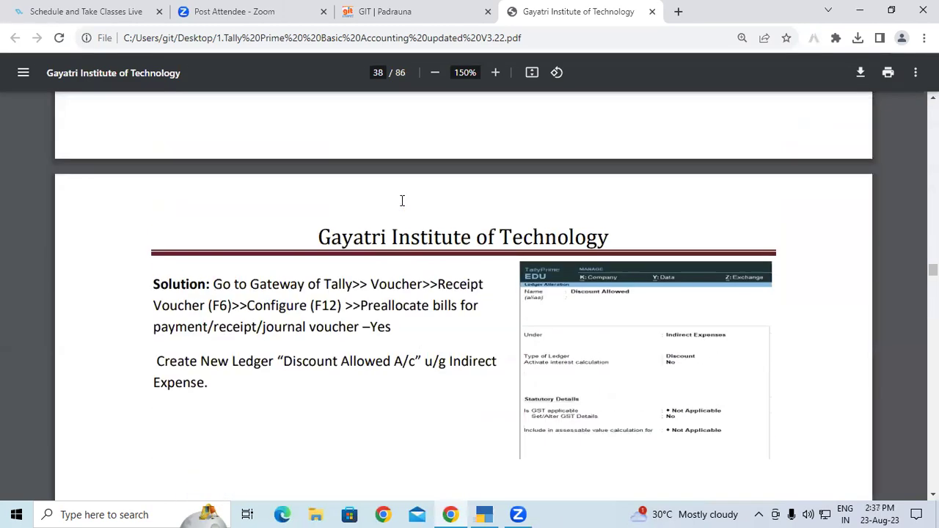
scroll(402, 202, down, 4)
scroll(402, 201, down, 3)
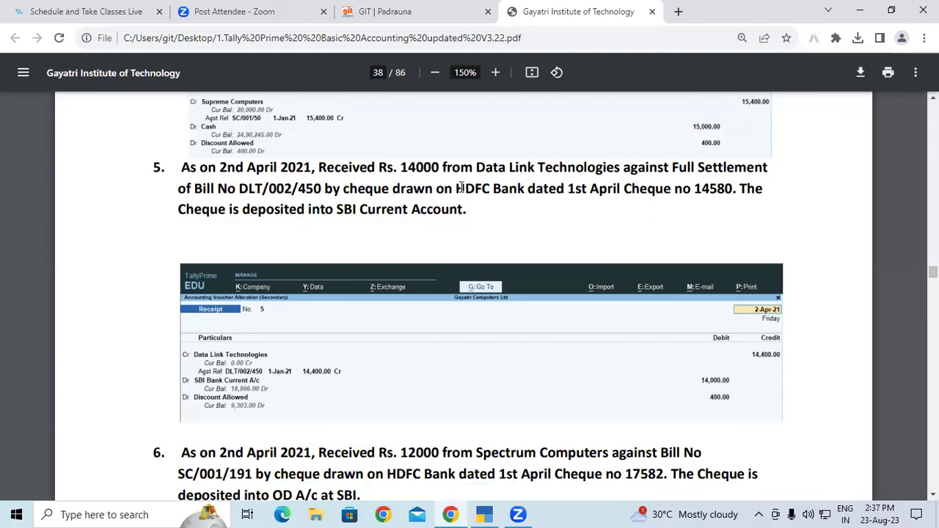
drag(455, 189, 638, 188)
click(639, 189)
drag(456, 188, 640, 190)
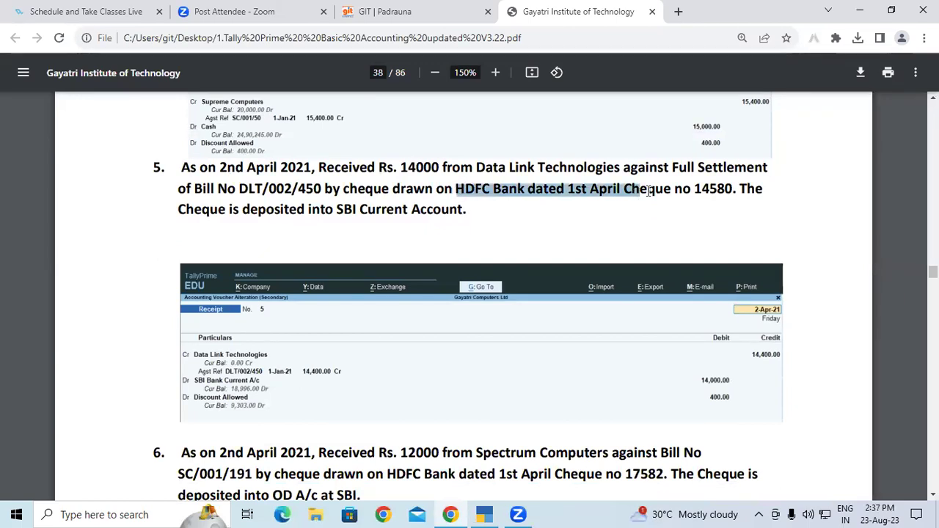
drag(708, 189, 733, 190)
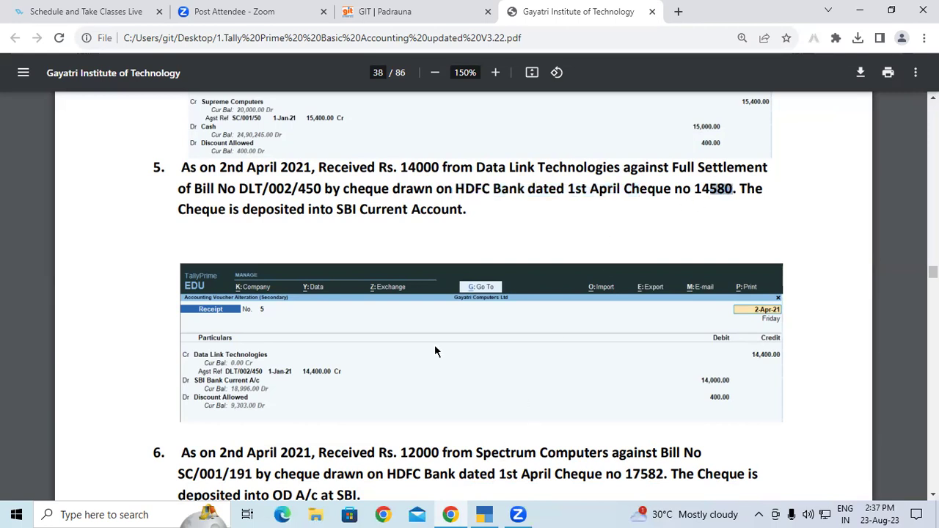
Back in TallyPrime, credit Data Link Technologies and allocate 14,400.00 as Agst Ref to bill DLT/002/450, checking the bill number in the PDF notes
key(alt+Tab)
text(Dat)
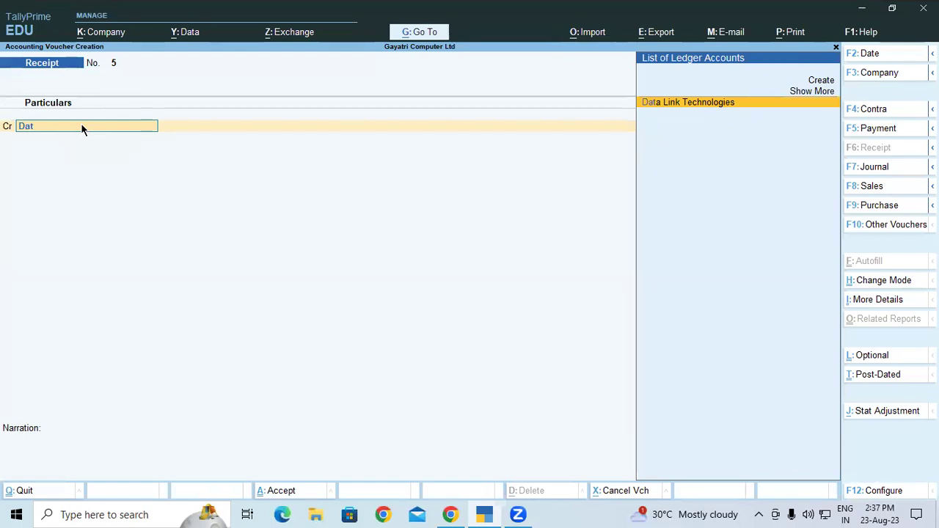
key(Return)
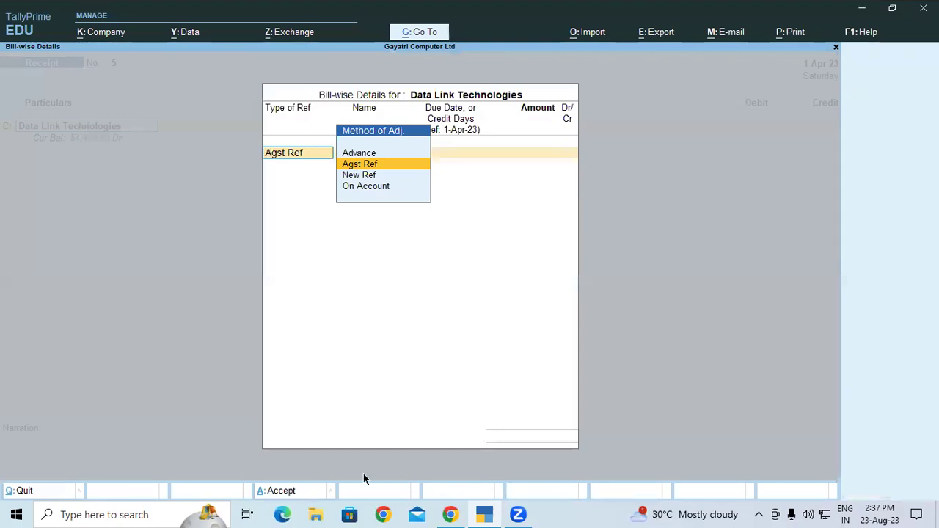
key(alt+Tab)
drag(300, 190, 321, 193)
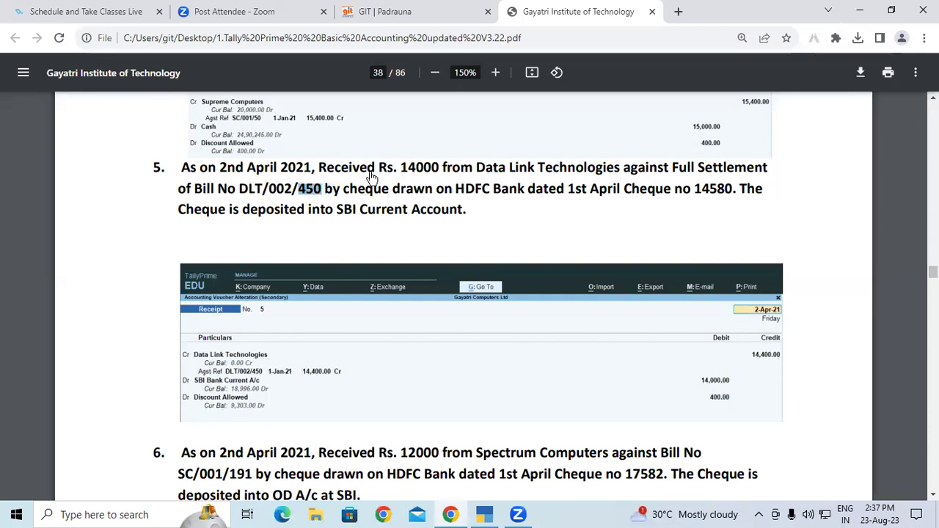
key(alt+Tab)
key(Return)
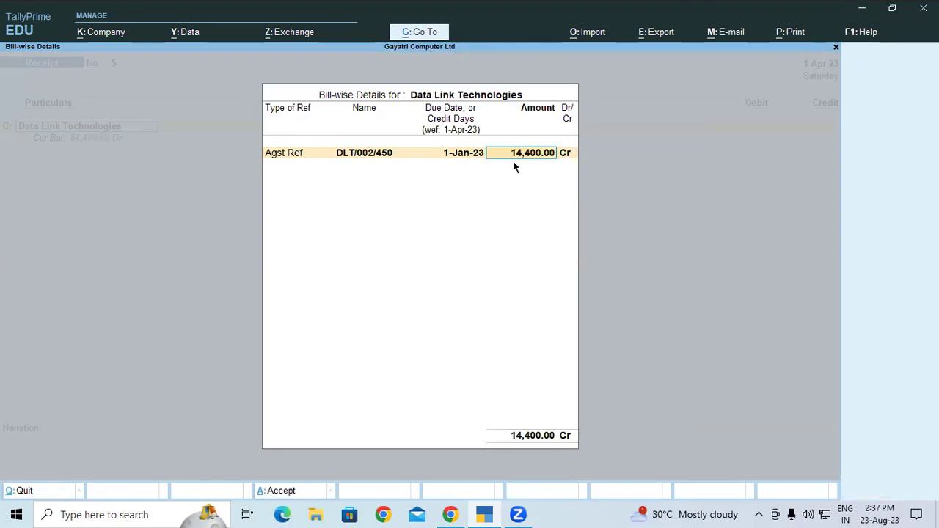
key(Return)
key(Return)
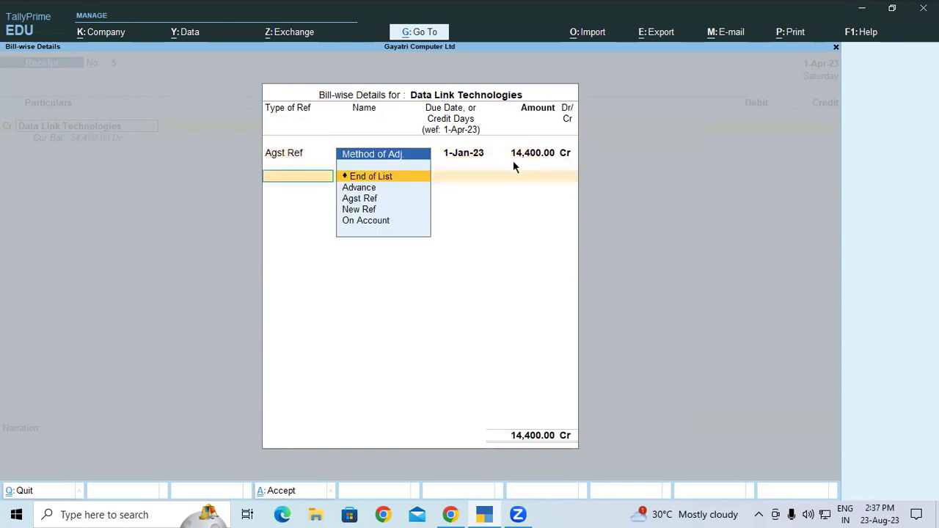
key(Return)
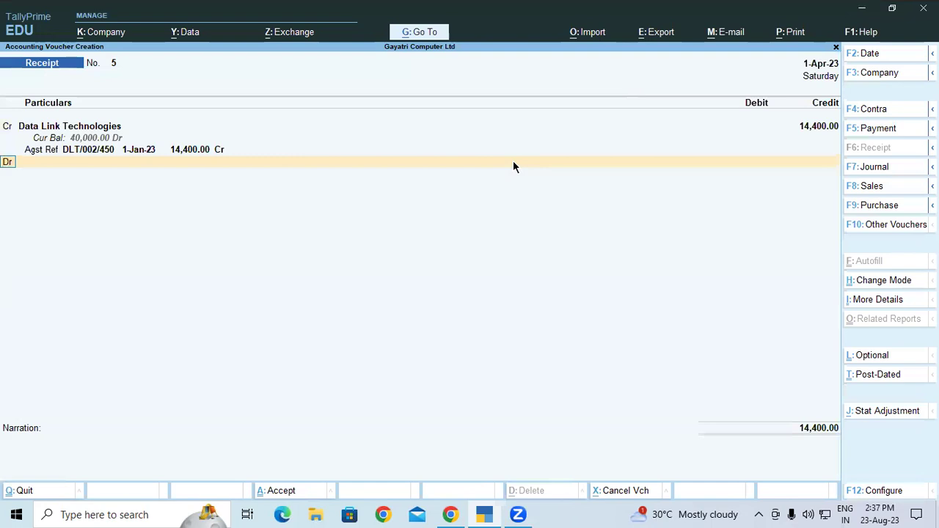
Add a debit line for Discount Allowed A/c with an amount of 400
key(Return)
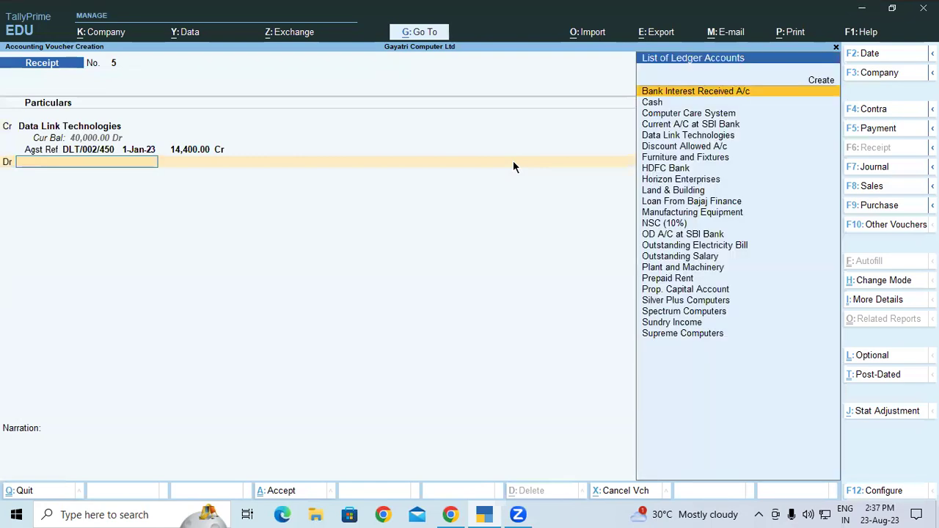
text(Discount Allowed A/c)
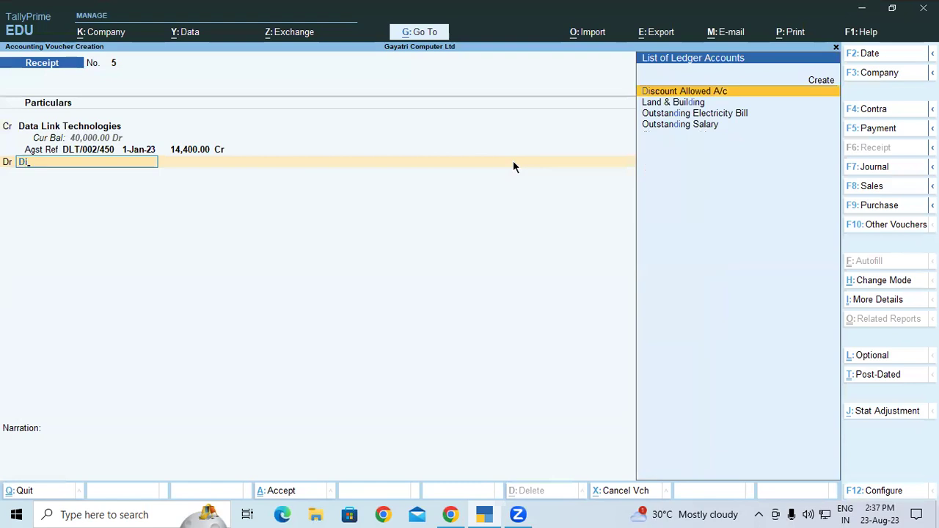
key(Return)
text(400)
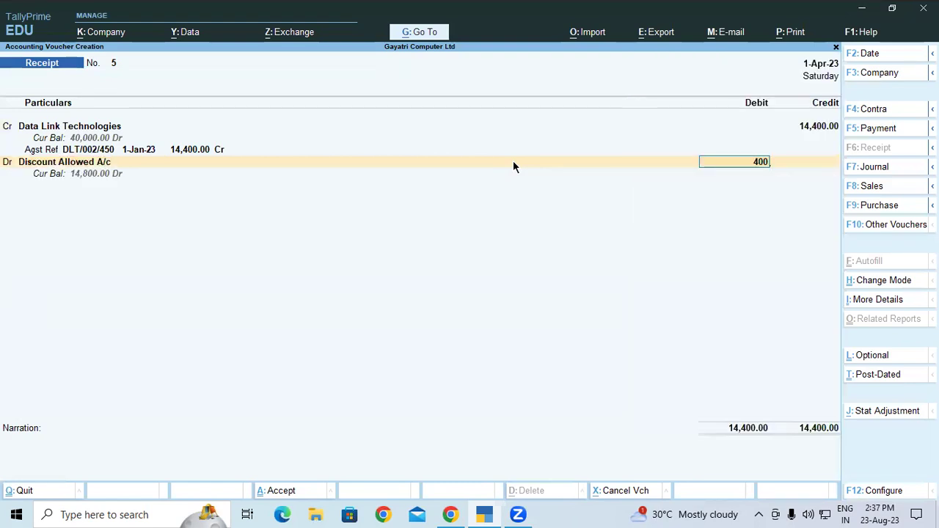
key(Return)
Add a debit line for Current A/C at SBI Bank with the remaining 14,000.00
key(Return)
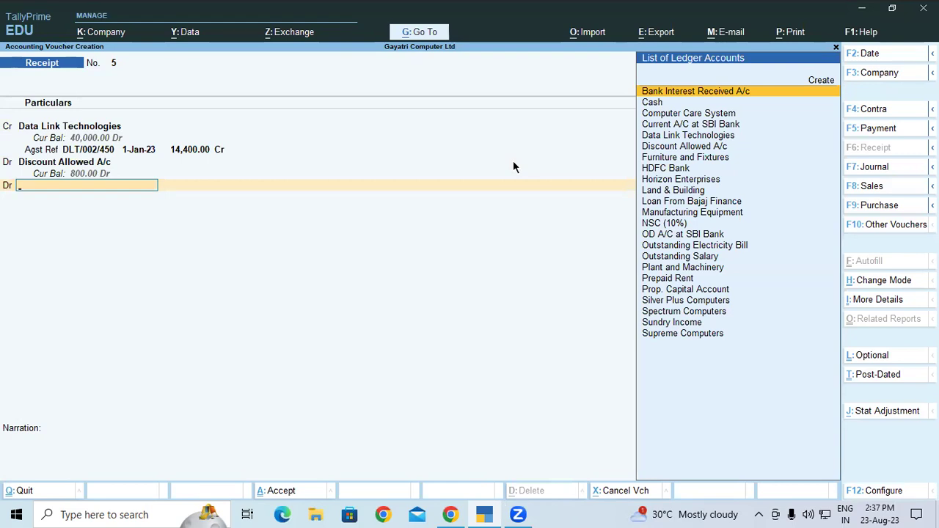
text(Cu)
key(Return)
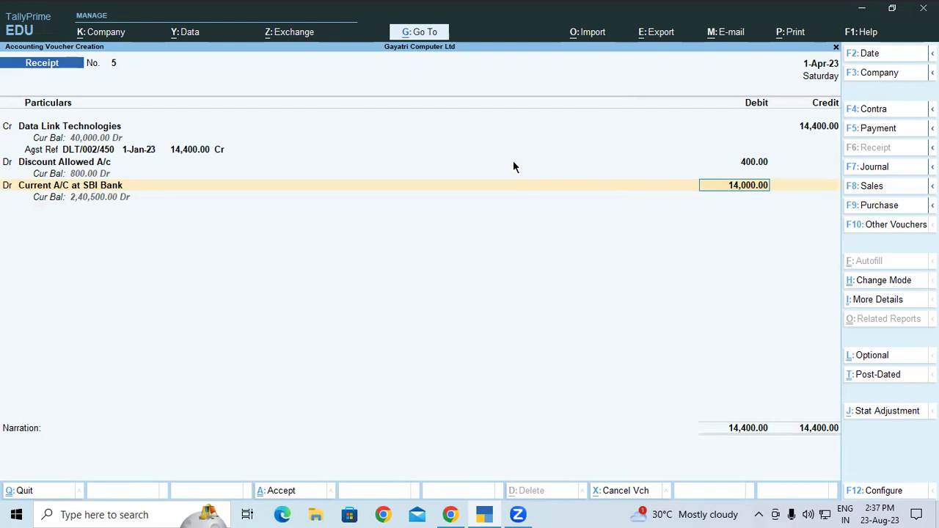
key(Return)
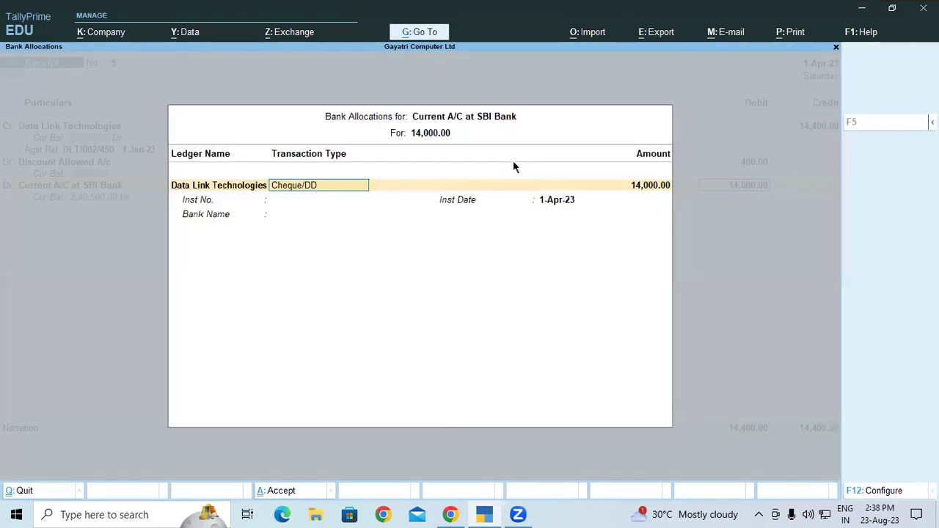
In the bank allocation, keep Cheque/DD dated 1-Apr-23 and enter instrument number 14580 after checking it in the PDF notes
key(Return)
key(Return)
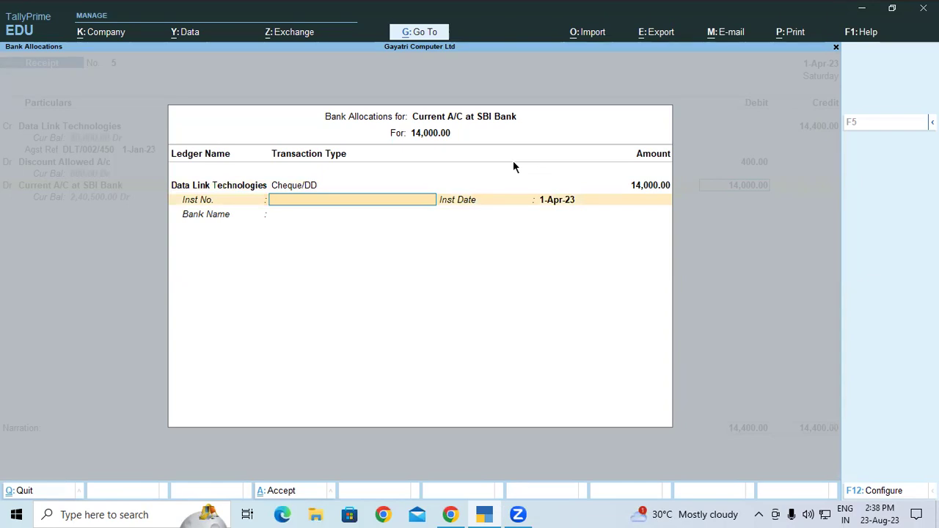
click(451, 514)
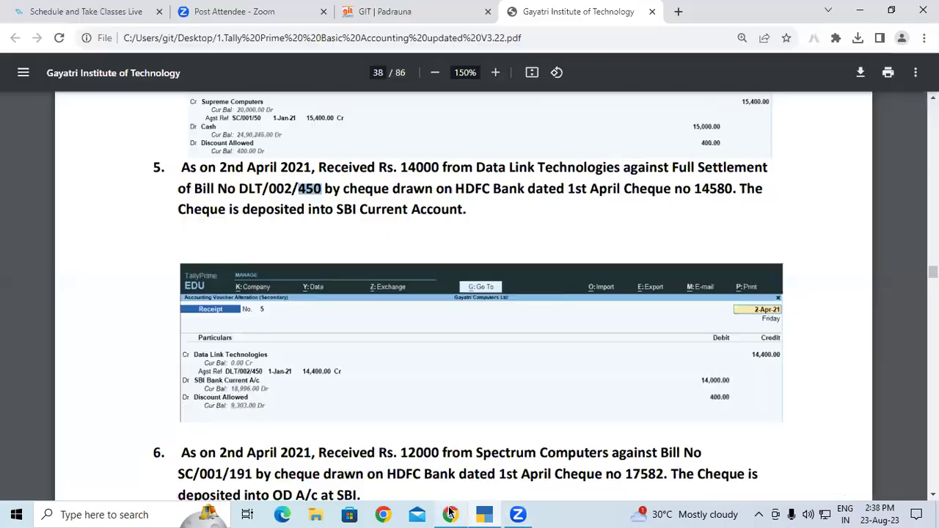
double_click(714, 189)
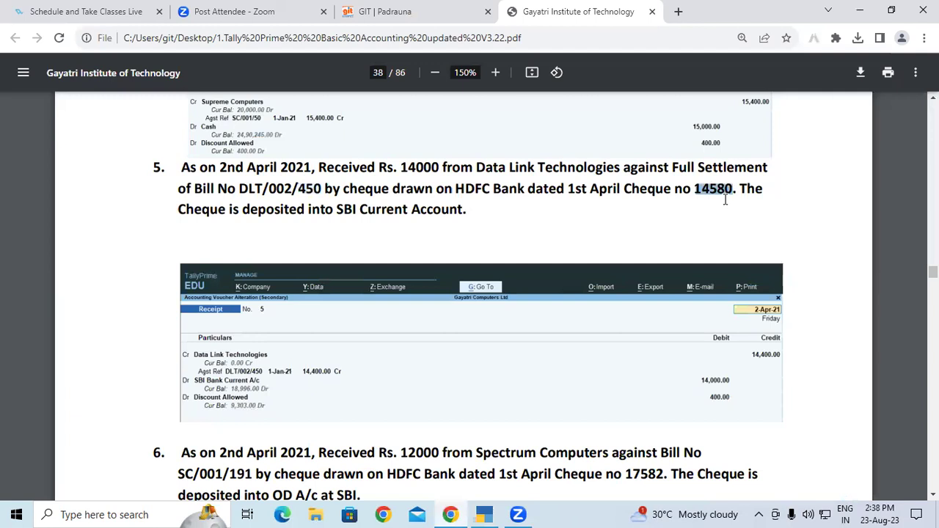
click(486, 515)
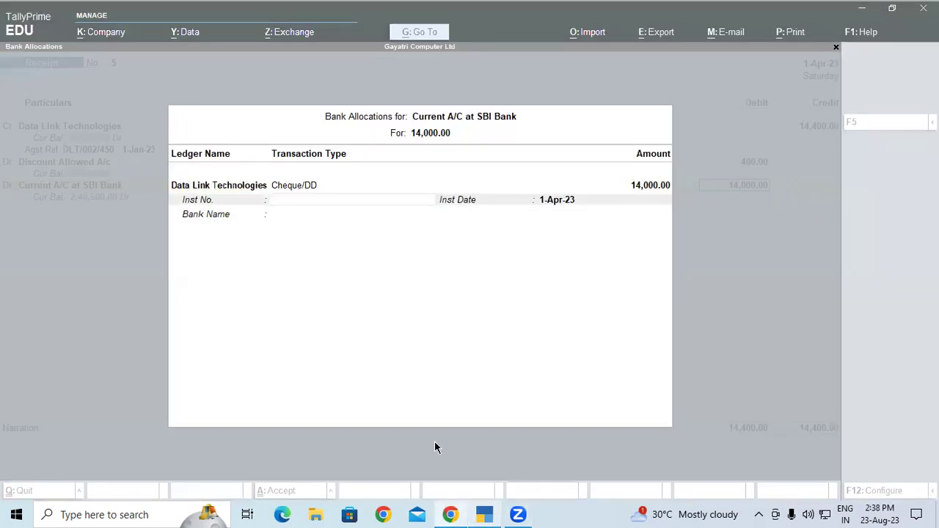
text(14580)
key(Return)
key(Return)
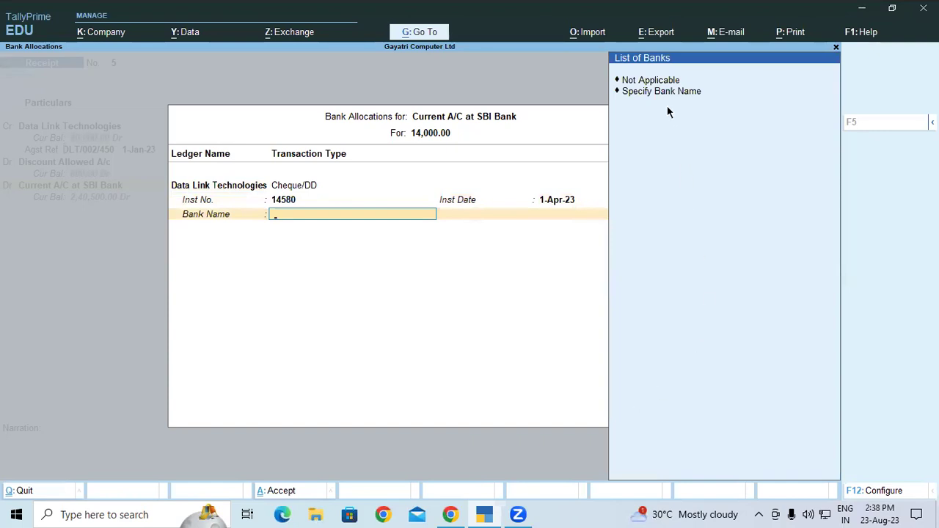
Specify HDFC Bank as the cheque's bank name and save the receipt voucher without a narration
click(653, 93)
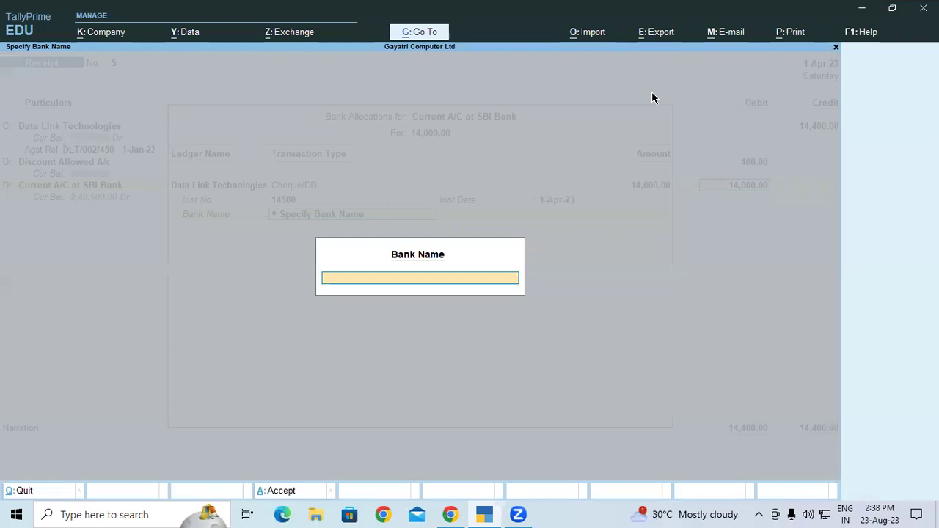
text(HDFC Bank)
key(Return)
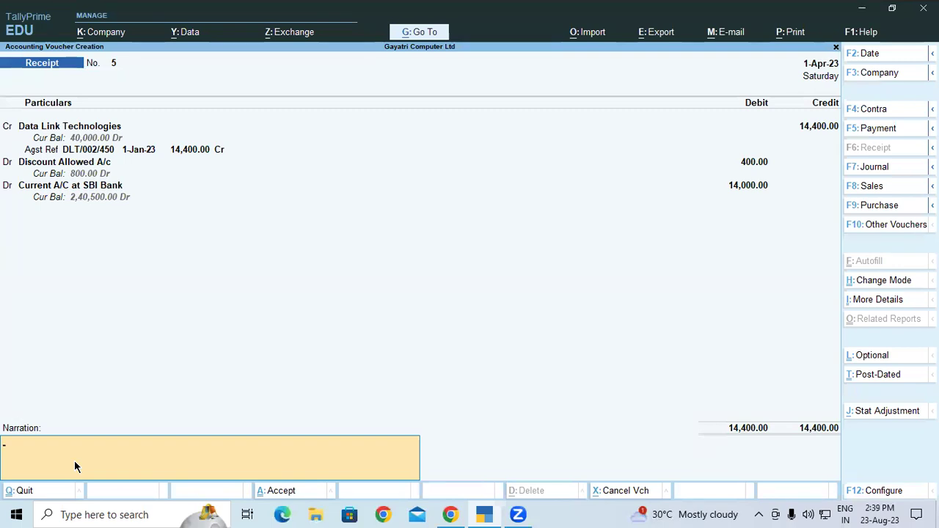
key(Return)
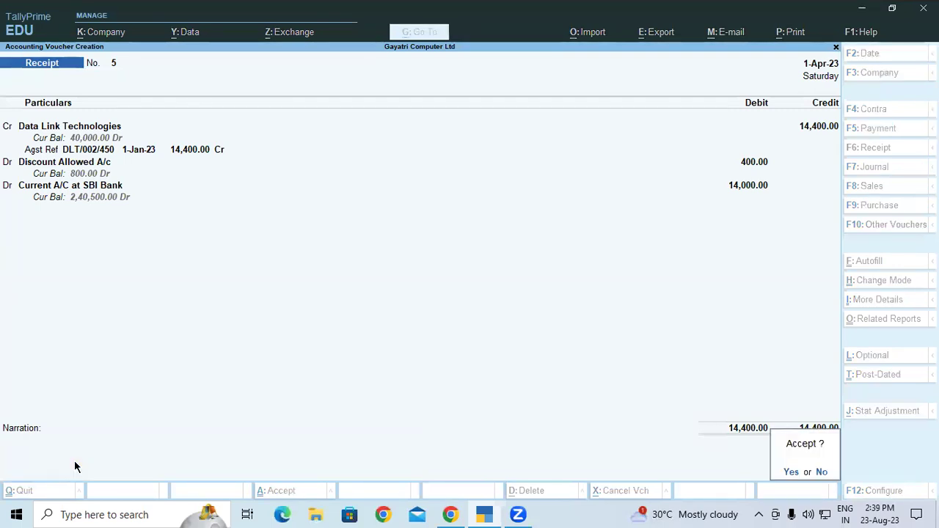
key(Return)
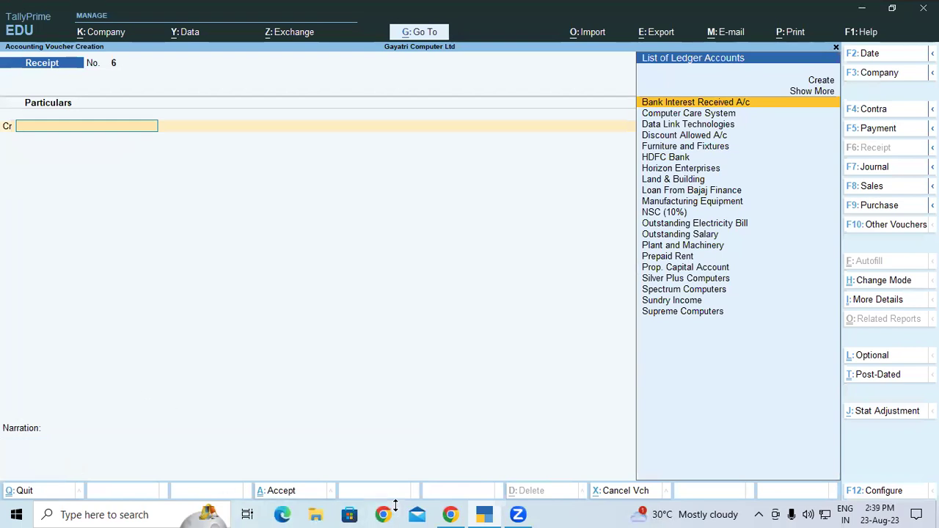
Switch to the PDF notes and examine transaction 6, the Spectrum Computers cheque receipt, alongside the sample voucher for transaction 5
click(448, 513)
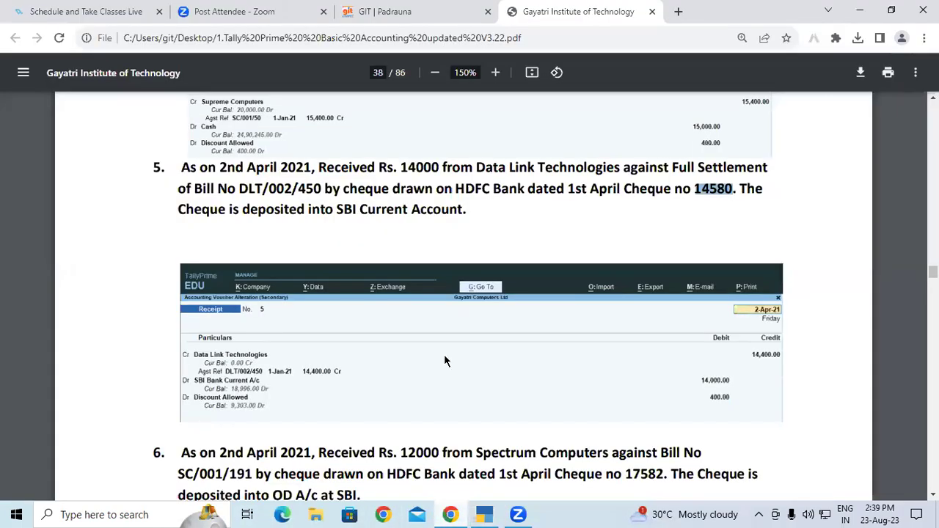
scroll(444, 360, down, 3)
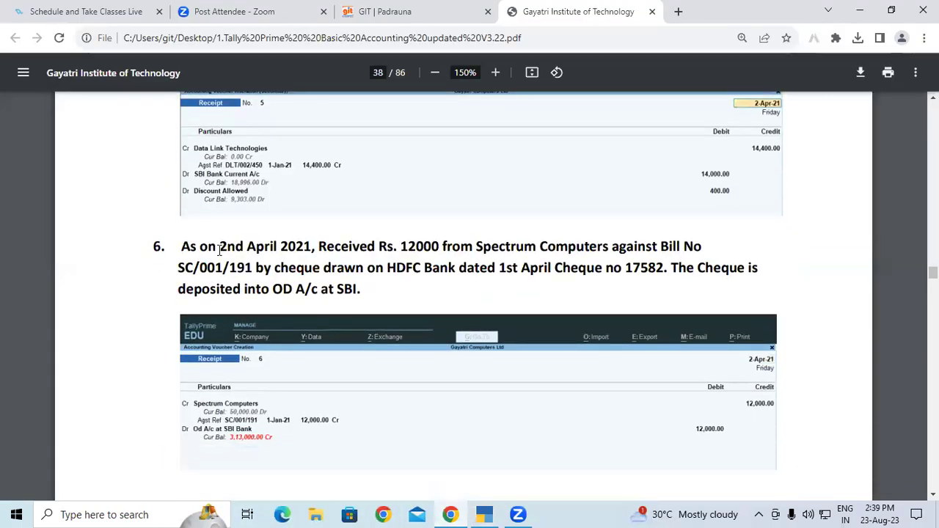
scroll(219, 249, up, 3)
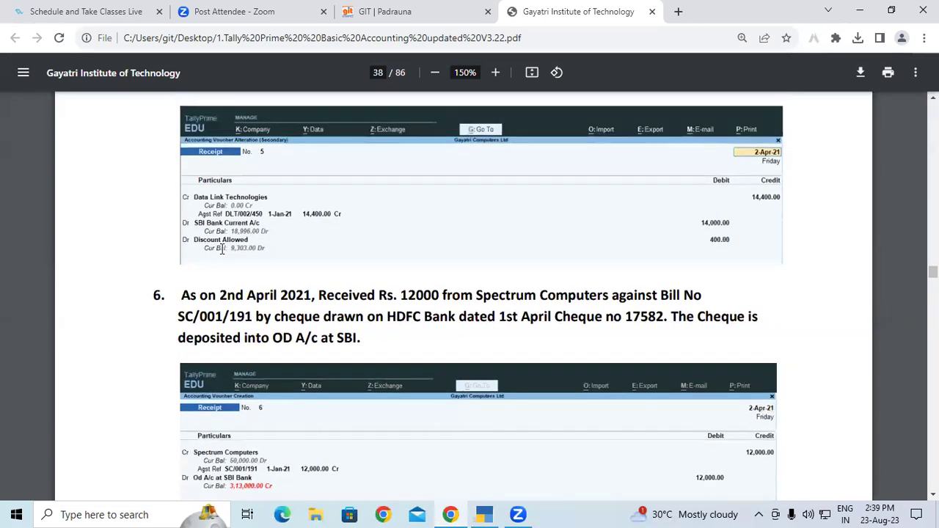
drag(252, 183, 480, 210)
scroll(480, 210, down, 3)
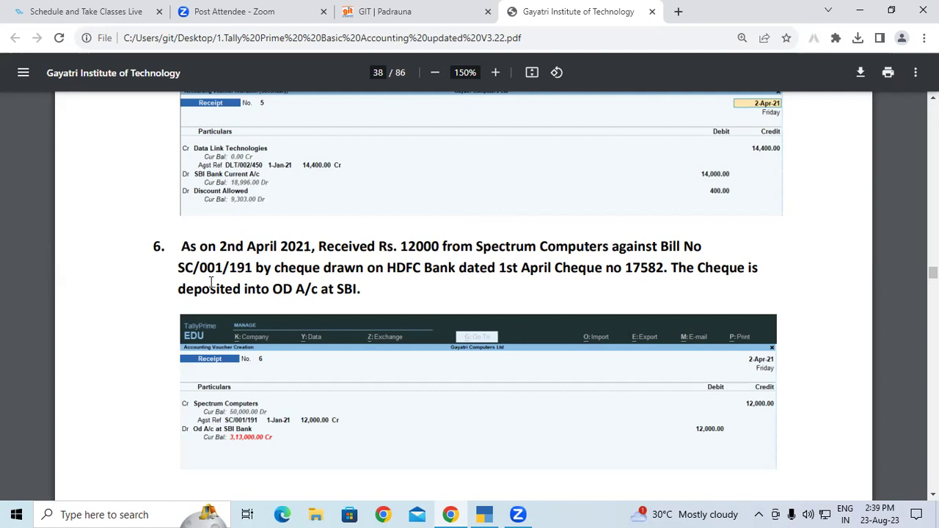
Examine transaction 6 in the PDF notes for its date, amount, bill number, cheque details and deposit account, switching back from TallyPrime to it
drag(182, 247, 309, 247)
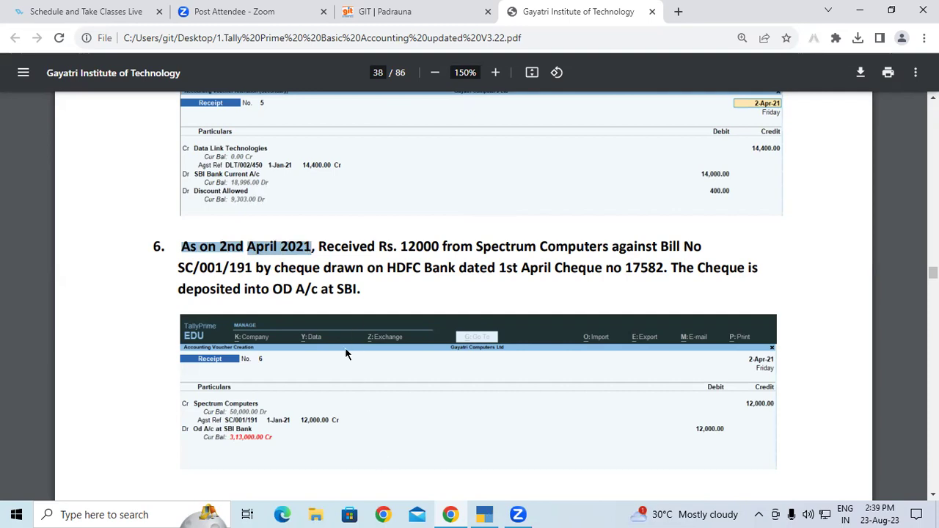
key(alt+Tab)
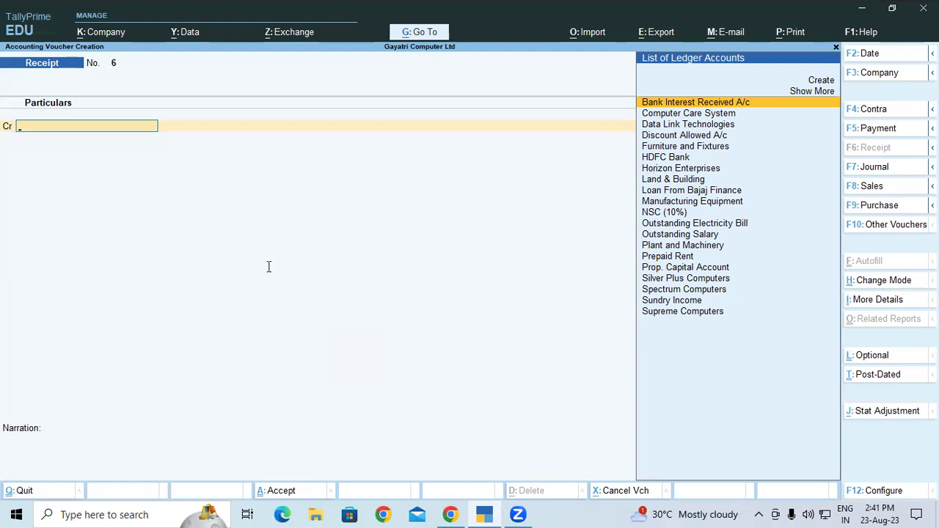
key(alt+Tab)
drag(220, 246, 307, 247)
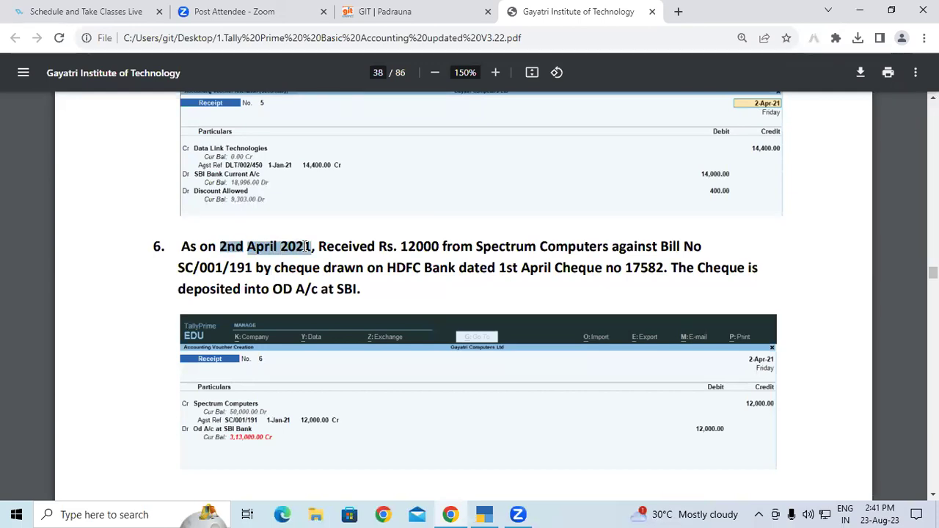
drag(307, 246, 675, 249)
click(401, 247)
click(655, 246)
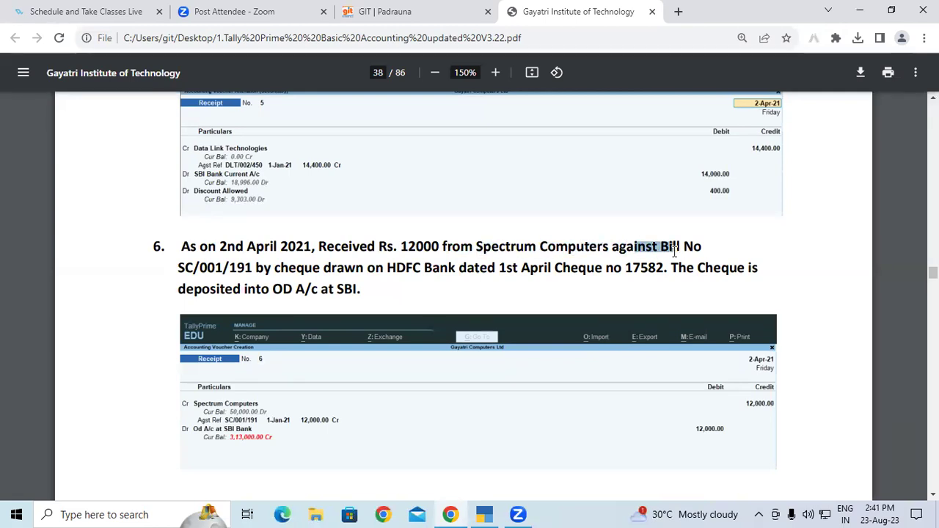
click(675, 250)
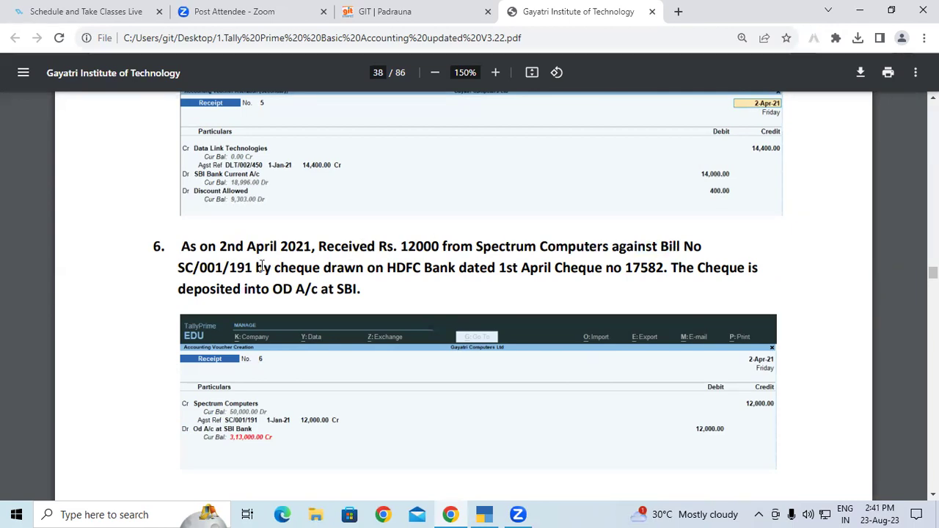
drag(179, 269, 244, 266)
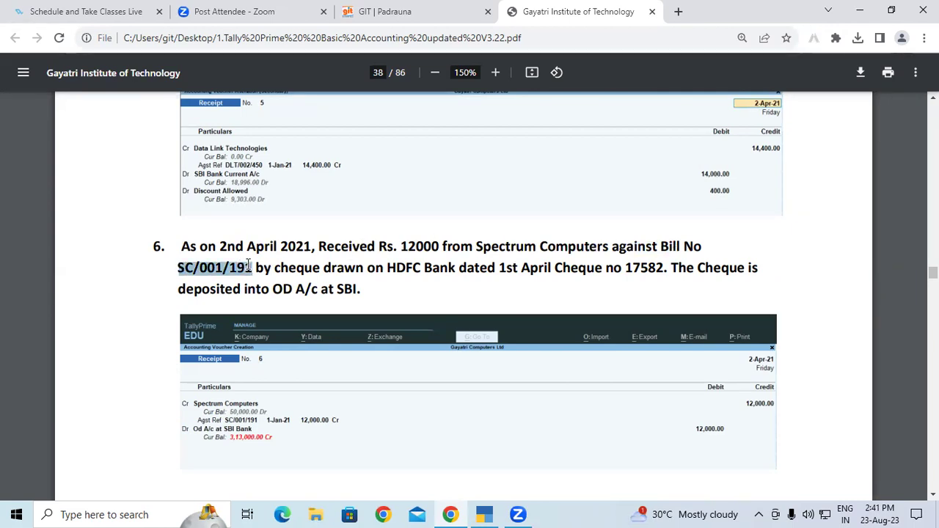
click(236, 268)
drag(256, 268, 500, 268)
click(383, 270)
drag(557, 277, 350, 288)
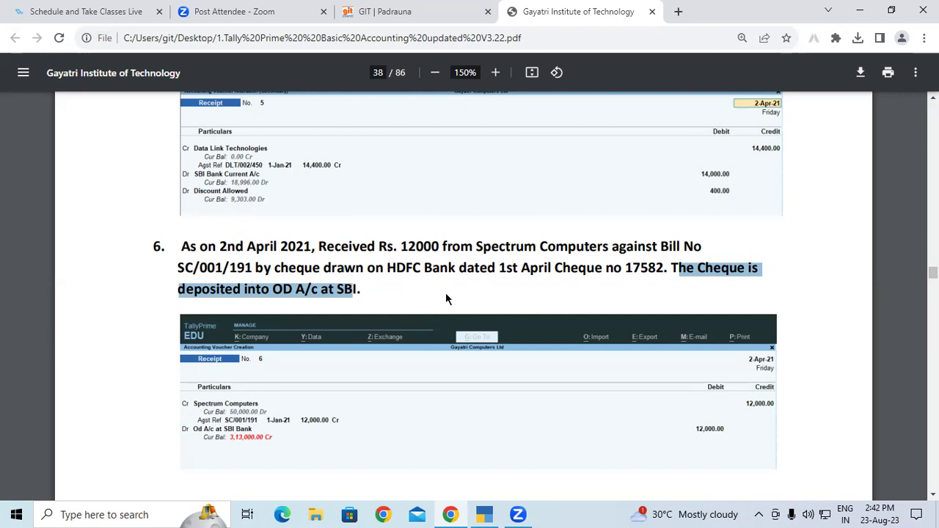
Look up OD A/C at SBI Bank in the balance sheet table on page 30 of the PDF, and return to transaction 6
scroll(360, 287, up, 3)
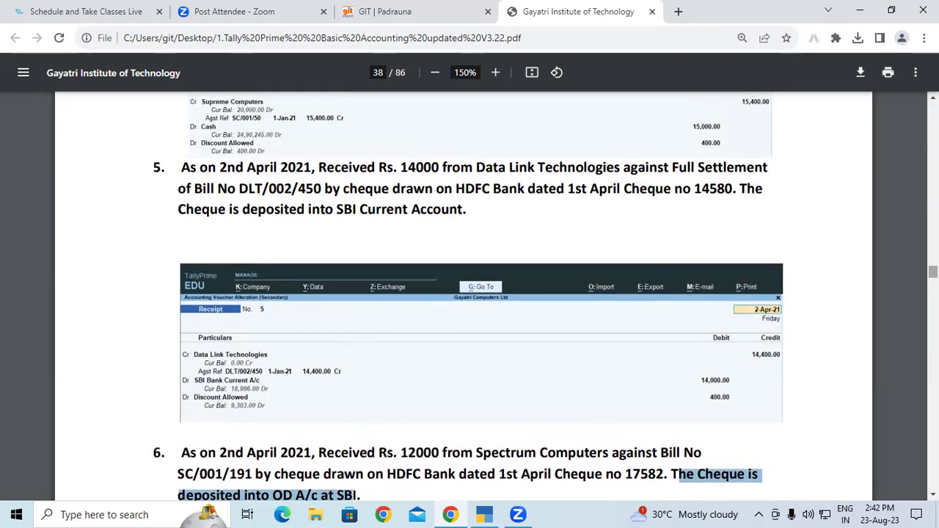
drag(934, 273, 934, 241)
scroll(684, 253, up, 5)
scroll(341, 299, up, 12)
scroll(341, 298, up, 5)
drag(206, 293, 438, 285)
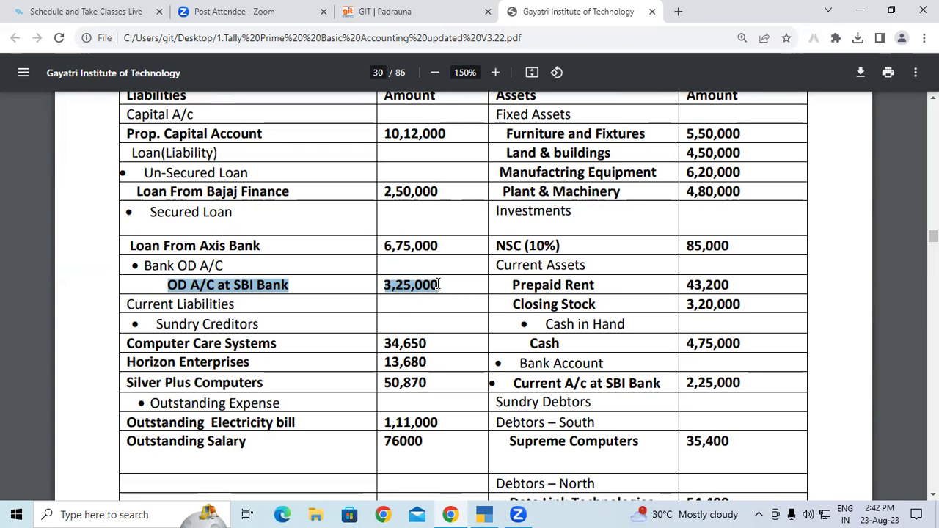
scroll(508, 337, down, 15)
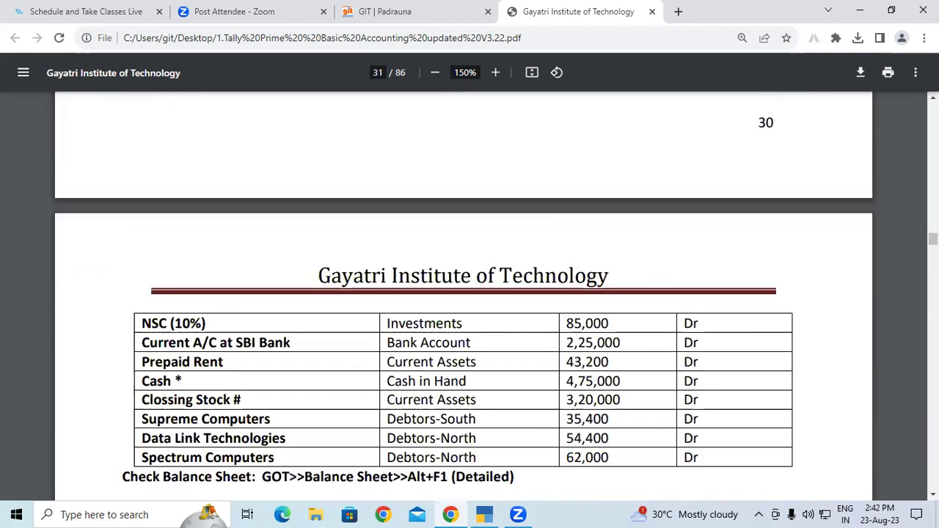
drag(933, 238, 934, 273)
scroll(636, 291, down, 15)
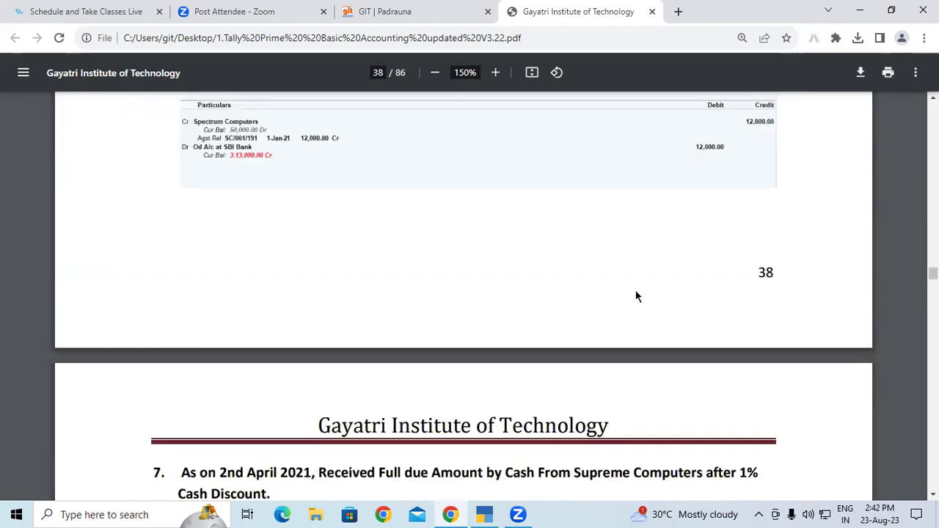
scroll(445, 288, up, 4)
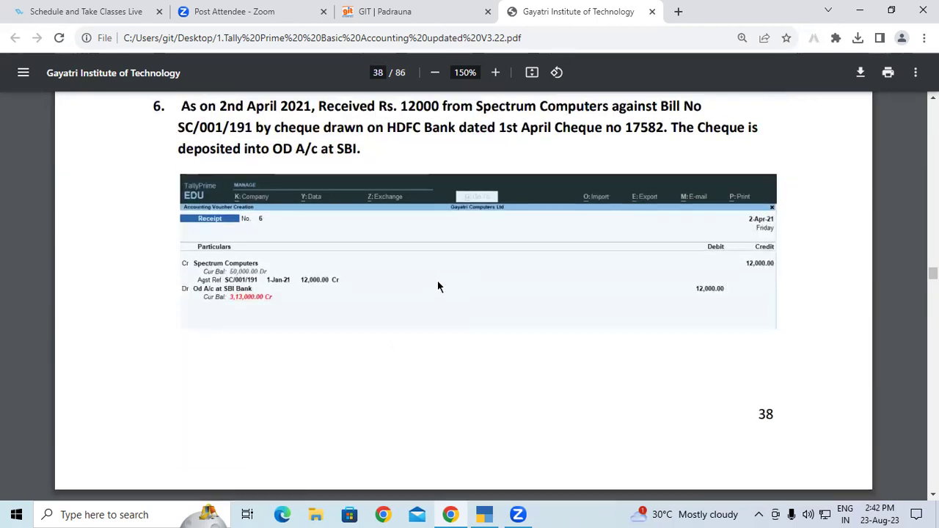
scroll(445, 288, up, 3)
drag(184, 308, 359, 352)
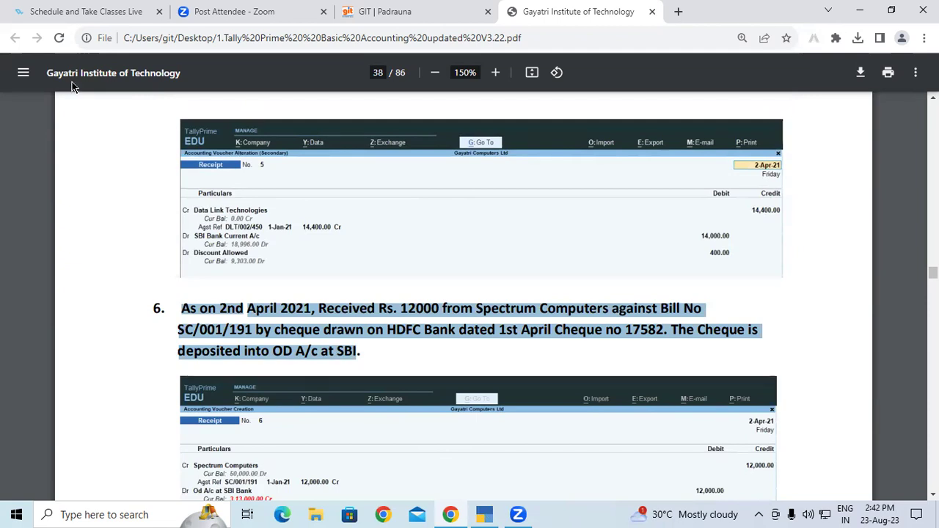
Switch to TallyPrime and credit Spectrum Computers in the receipt voucher with 12,000.00, allocated as Agst Ref to bill SC/001/191
key(alt+Tab)
text(Sp)
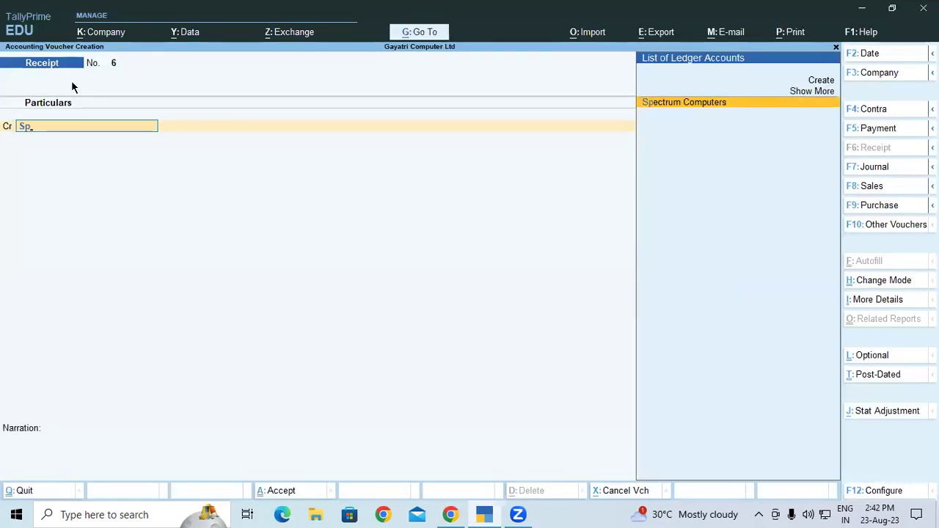
key(Return)
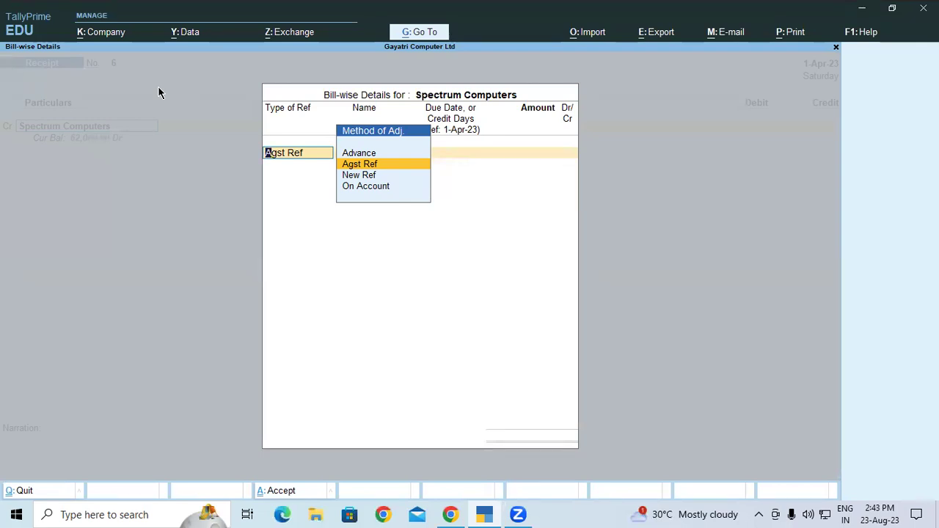
key(Return)
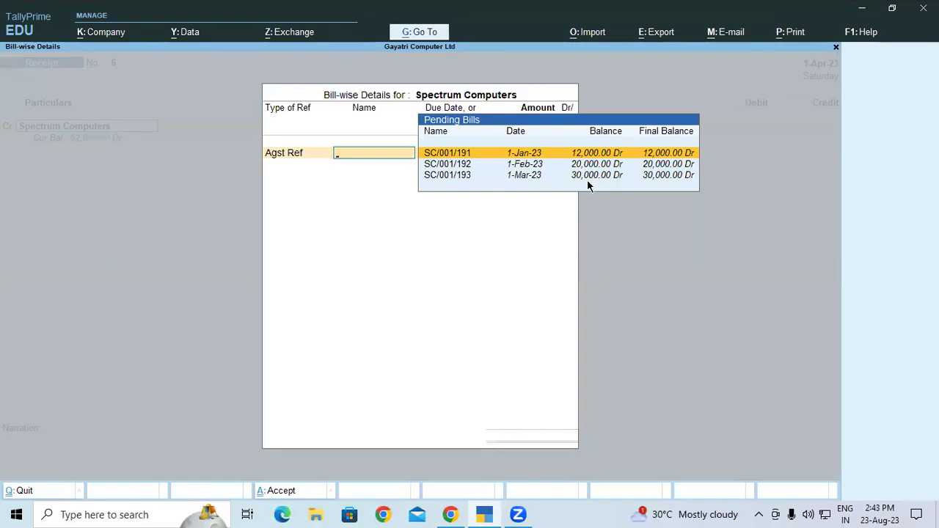
click(471, 157)
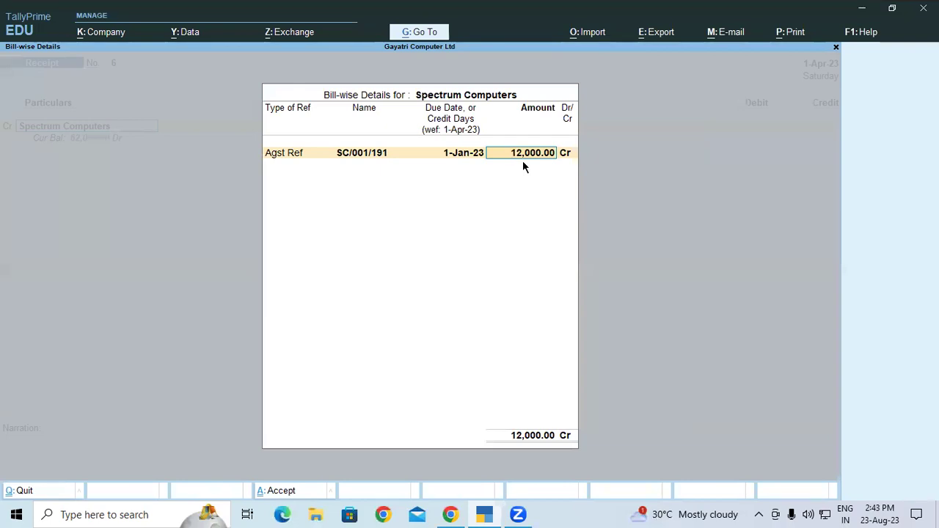
key(Return)
key(Return)
key(Return)
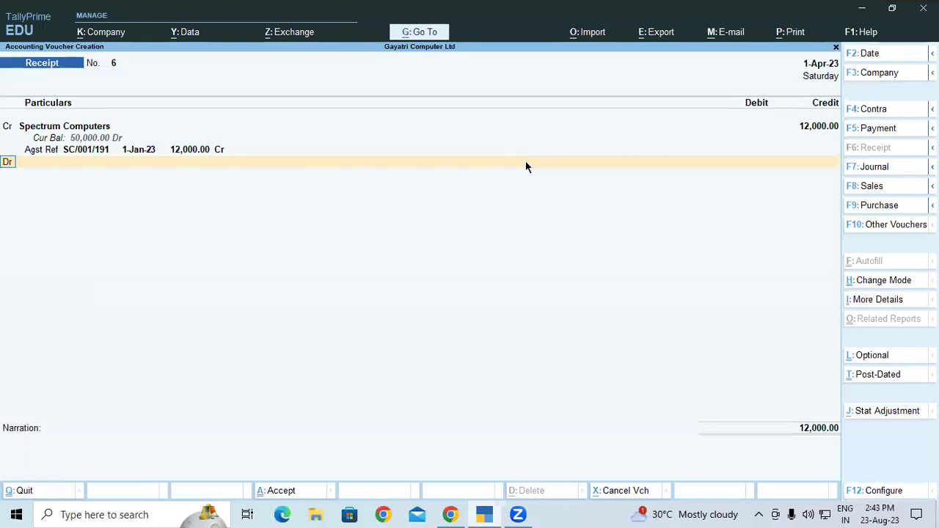
Add a debit line for OD A/C at SBI Bank with 12,000.00
key(Return)
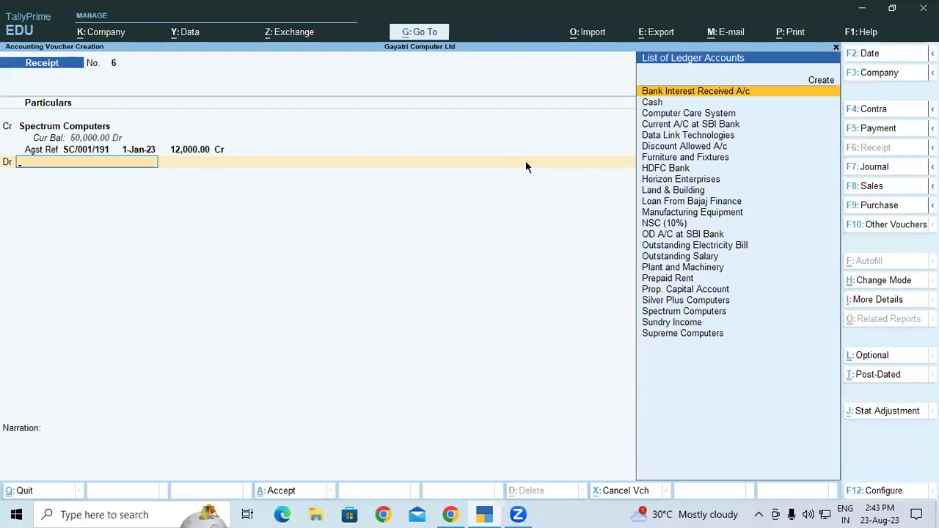
text(od)
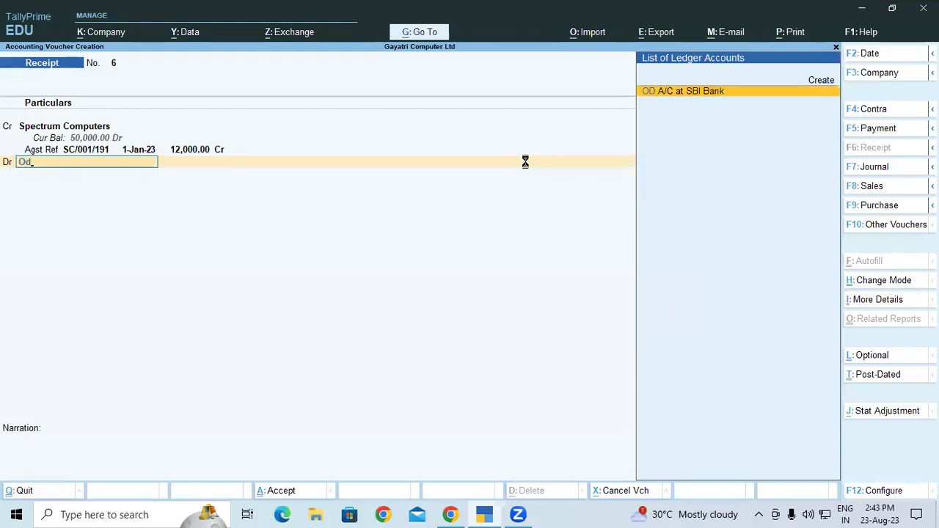
key(Return)
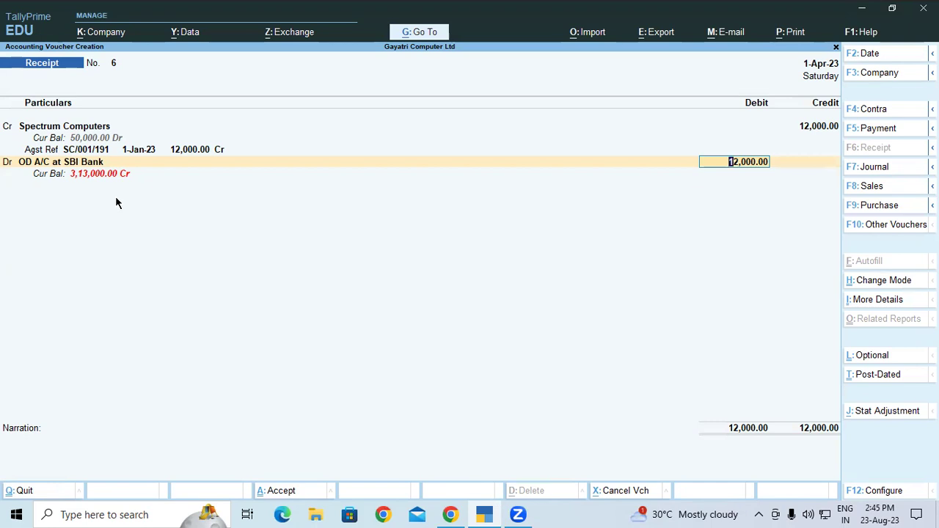
Recheck the SC/001/191 bill allocation on the Spectrum Computers line and save the receipt voucher without a narration
click(67, 133)
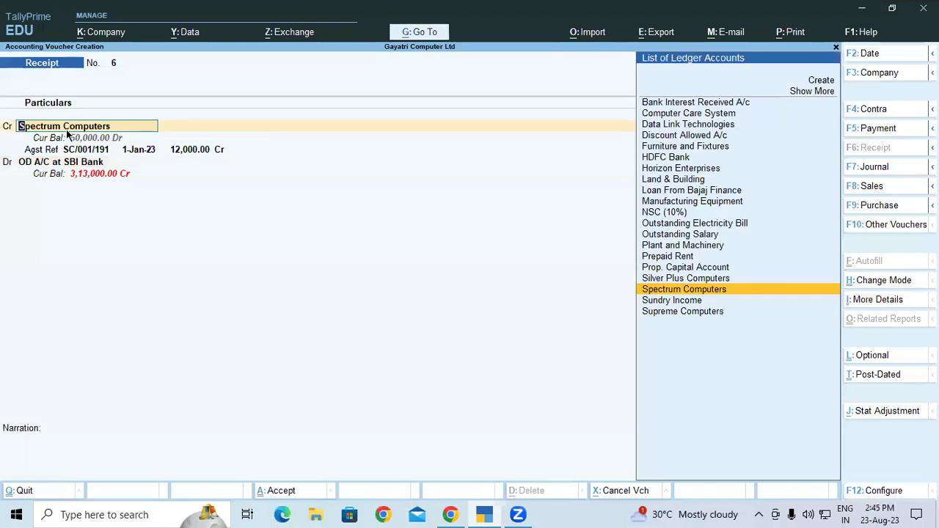
key(Return)
key(Return)
key(Return)
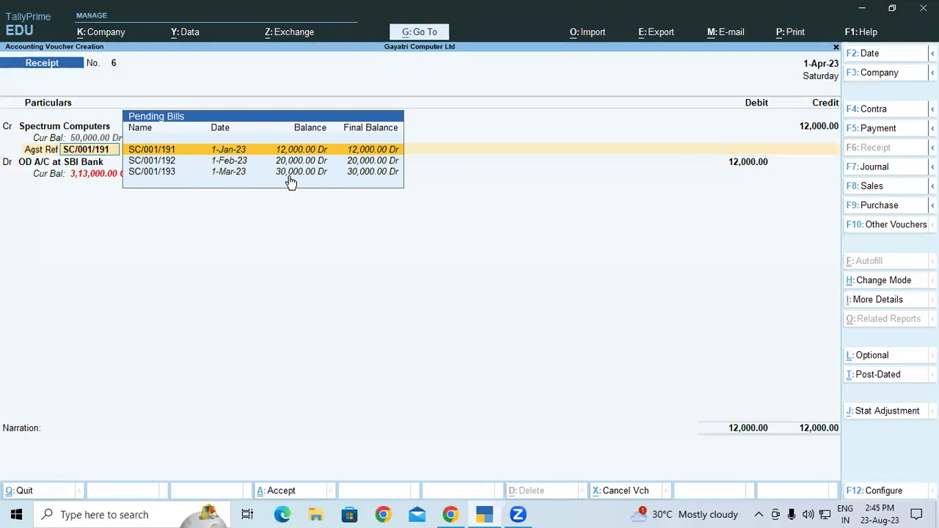
key(Return)
key(Return)
key(Return)
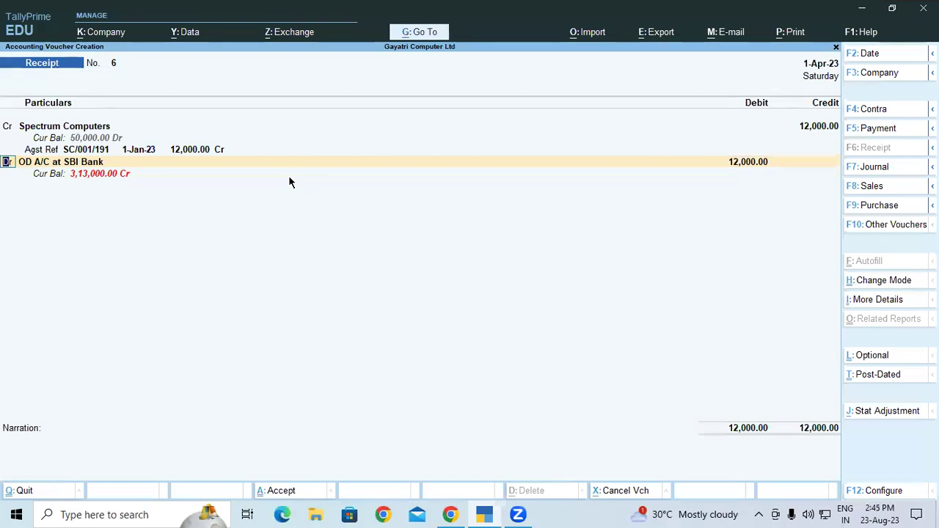
key(ctrl)
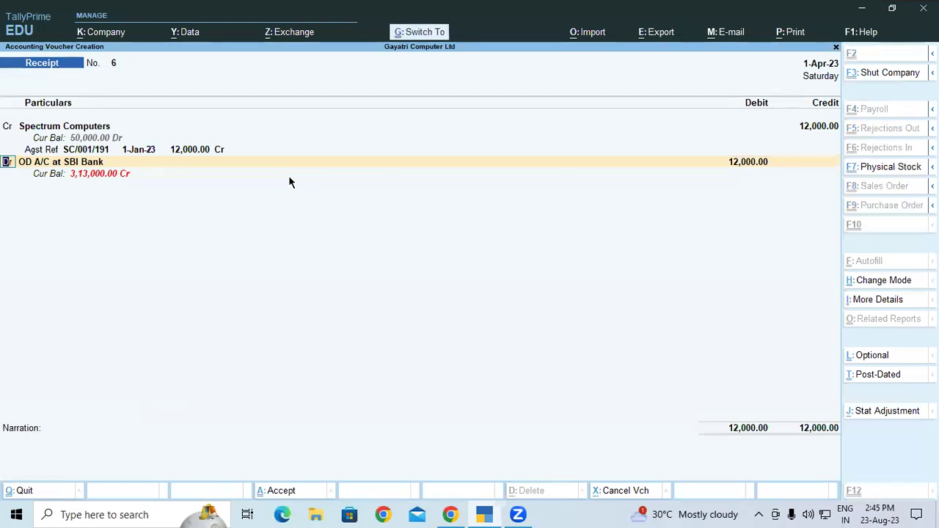
key(ctrl+a)
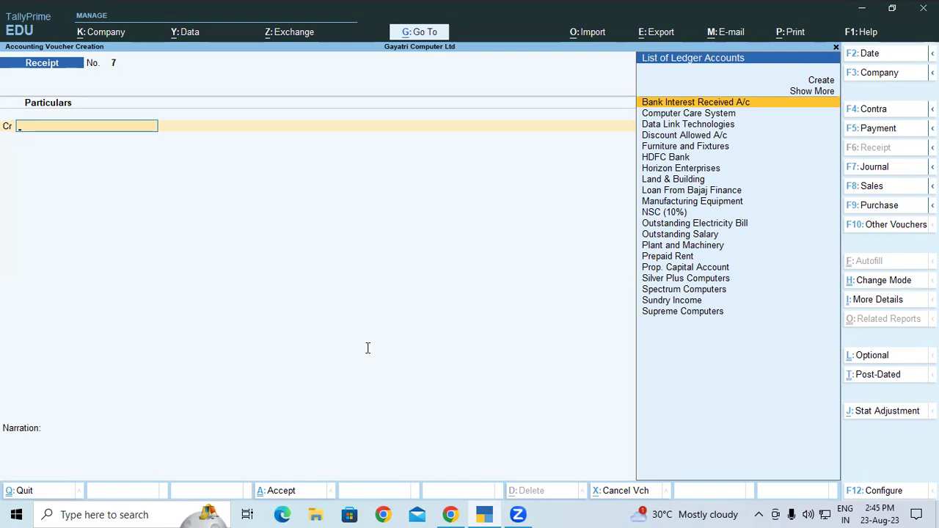
Switch to the PDF notes and examine transactions 7 and 8, the full-due cash receipts from Supreme Computers and Data Link Technologies after cash discount
key(alt+Tab)
scroll(174, 312, down, 7)
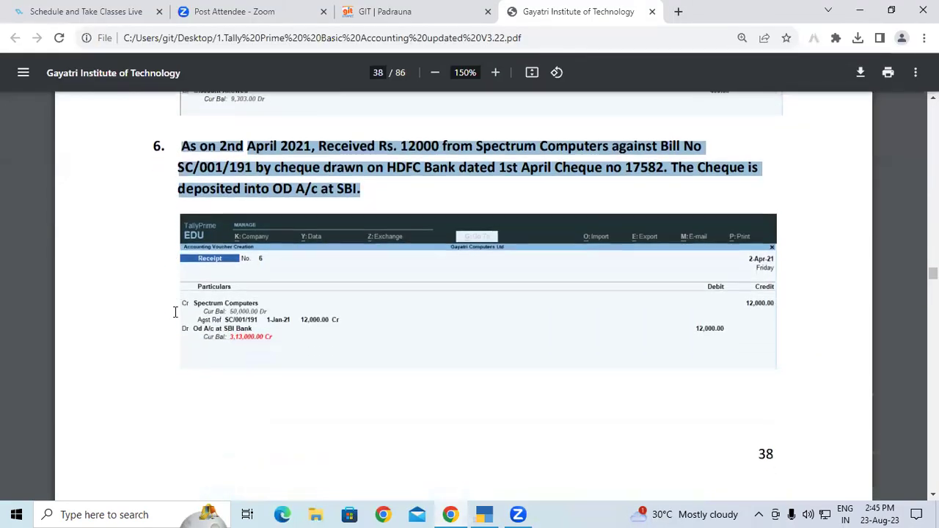
scroll(175, 312, down, 2)
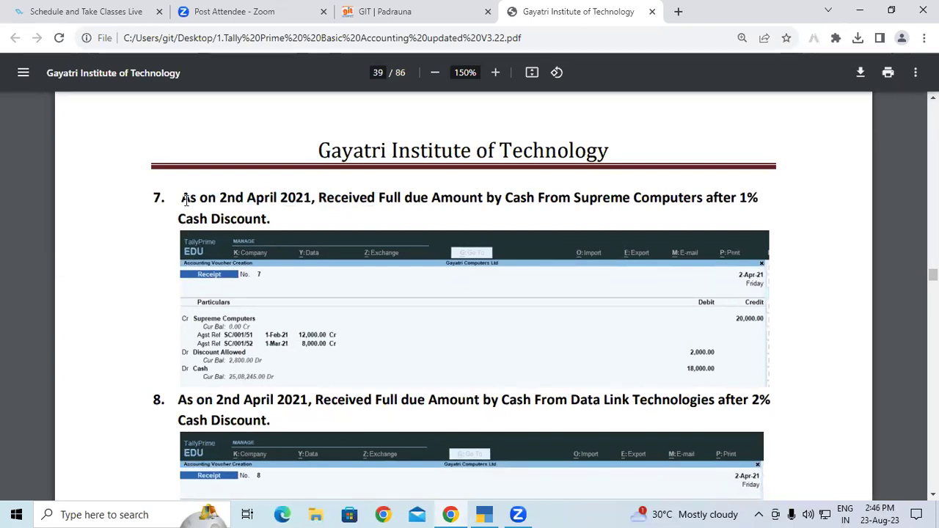
drag(184, 198, 531, 198)
click(290, 197)
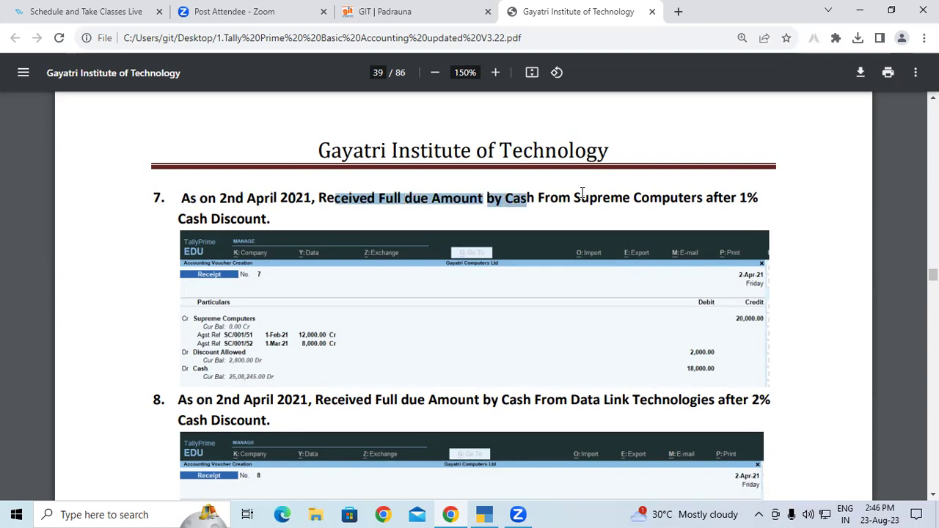
click(729, 196)
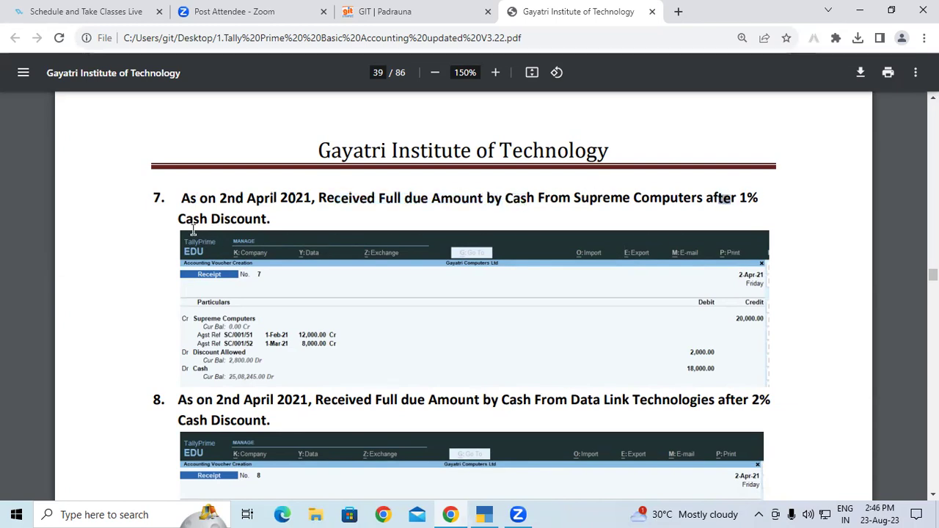
drag(190, 224, 283, 214)
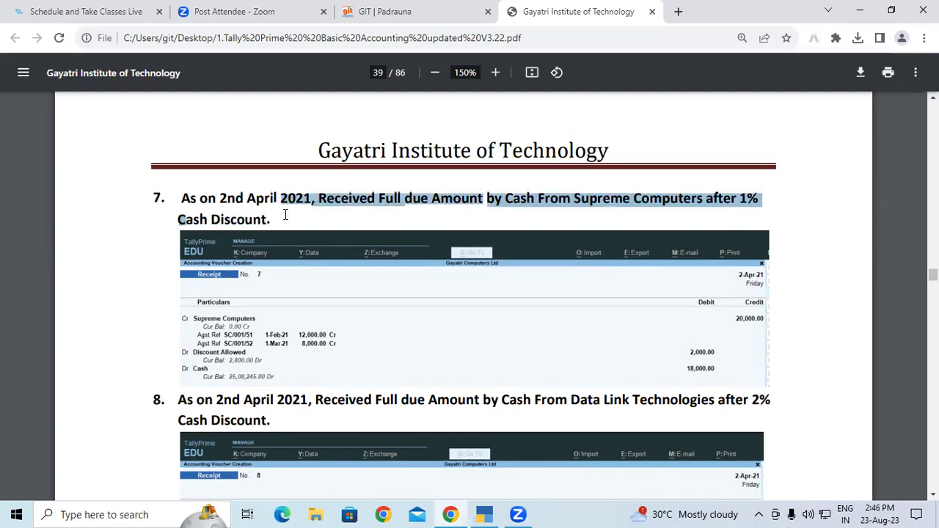
click(752, 195)
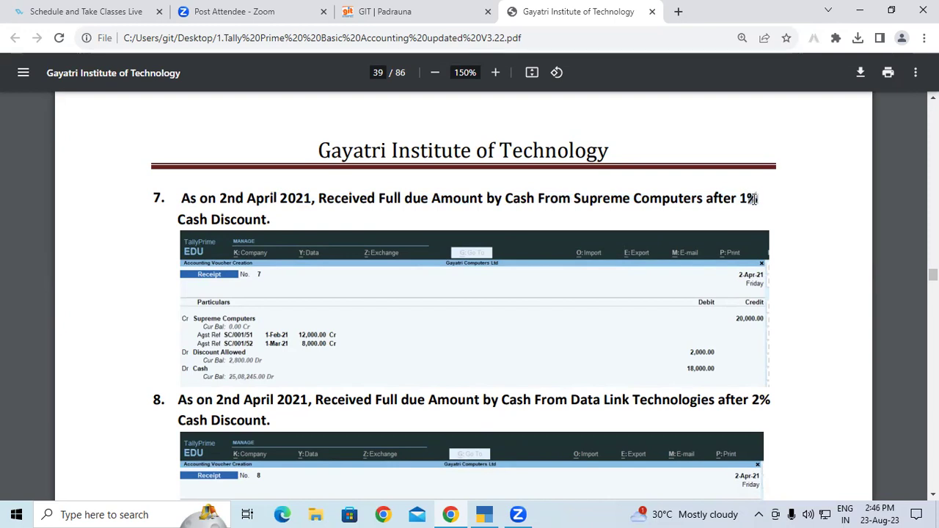
scroll(578, 262, up, 5)
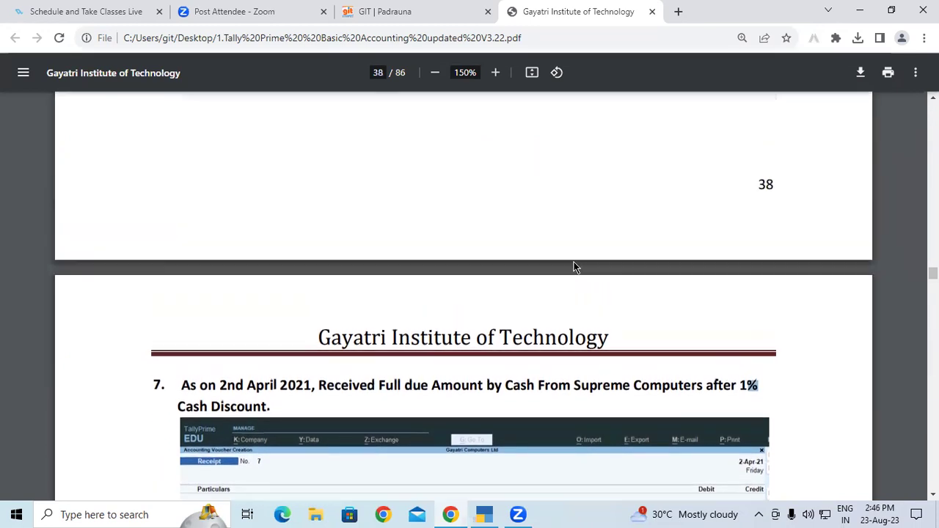
scroll(502, 236, down, 4)
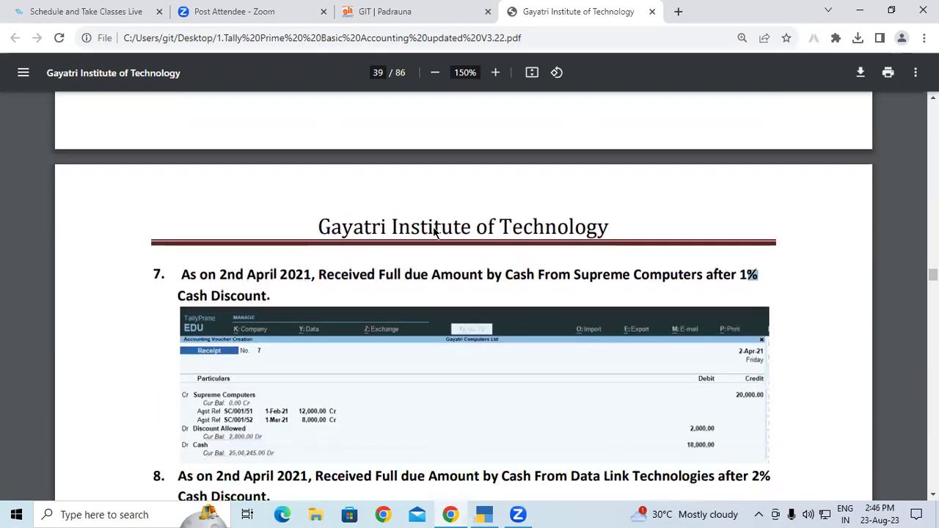
drag(184, 198, 563, 382)
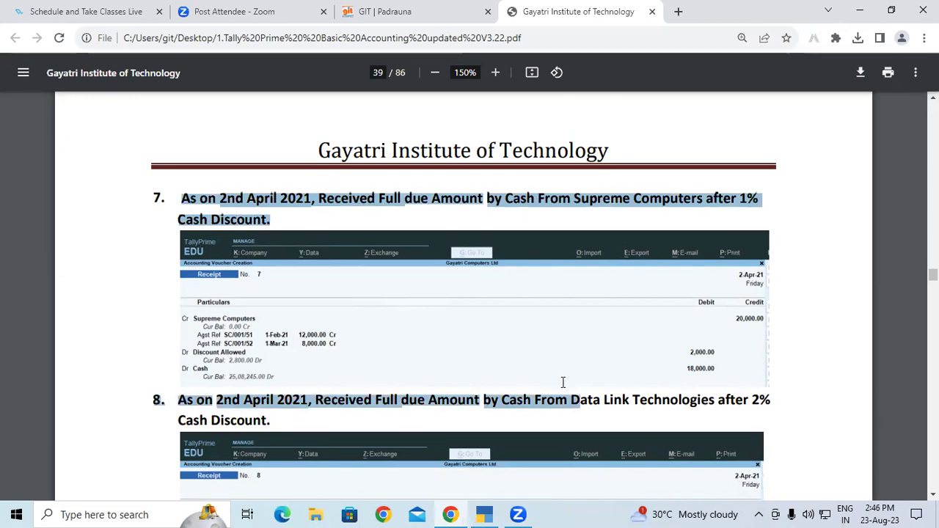
scroll(368, 416, up, 5)
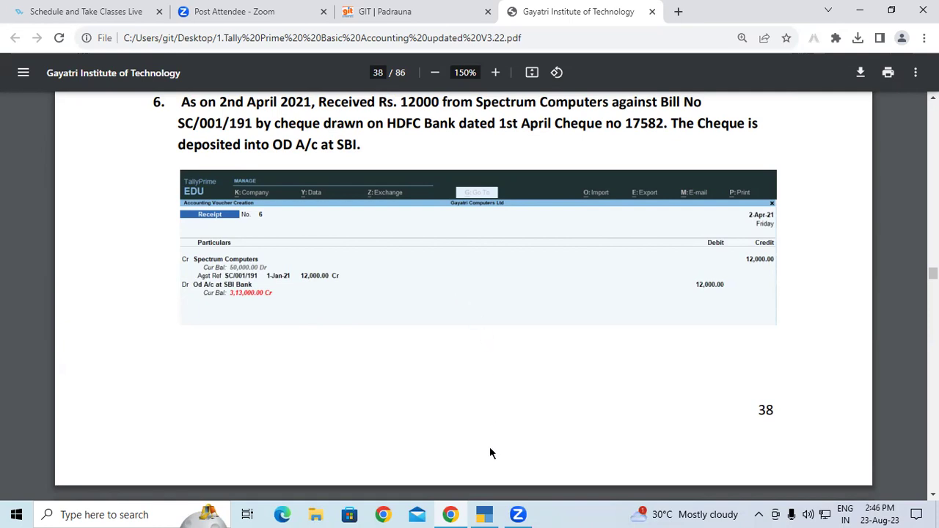
Switch to TallyPrime, leave the blank receipt voucher for the Gateway of Tally, and open the Trial Balance report
click(487, 511)
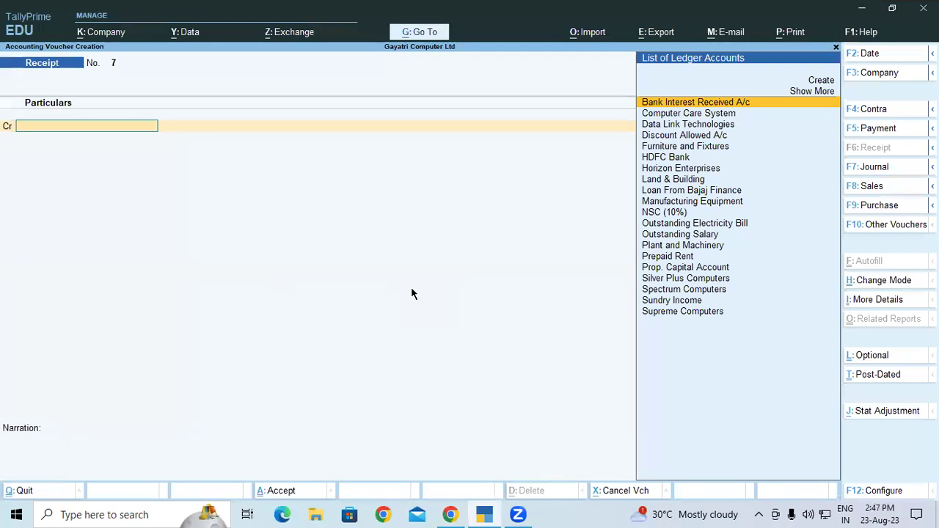
key(Escape)
key(y)
key(Escape)
key(n)
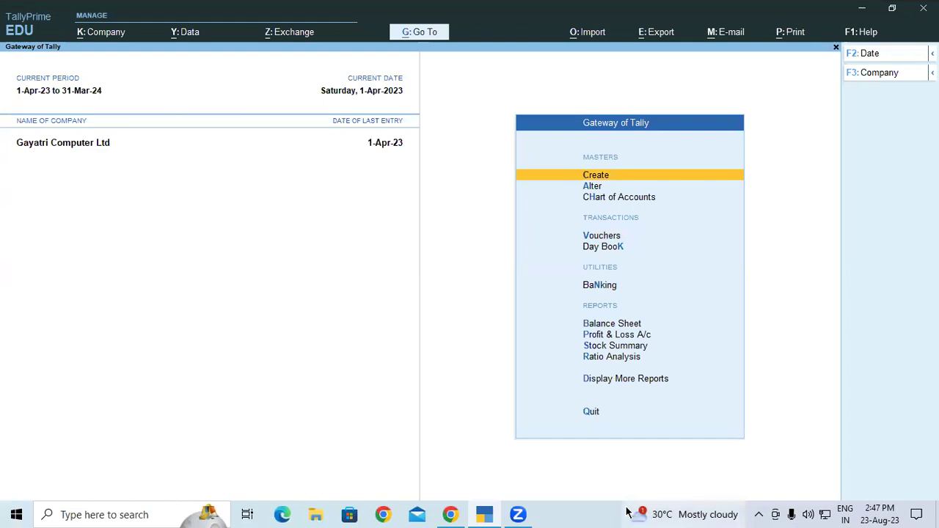
click(635, 380)
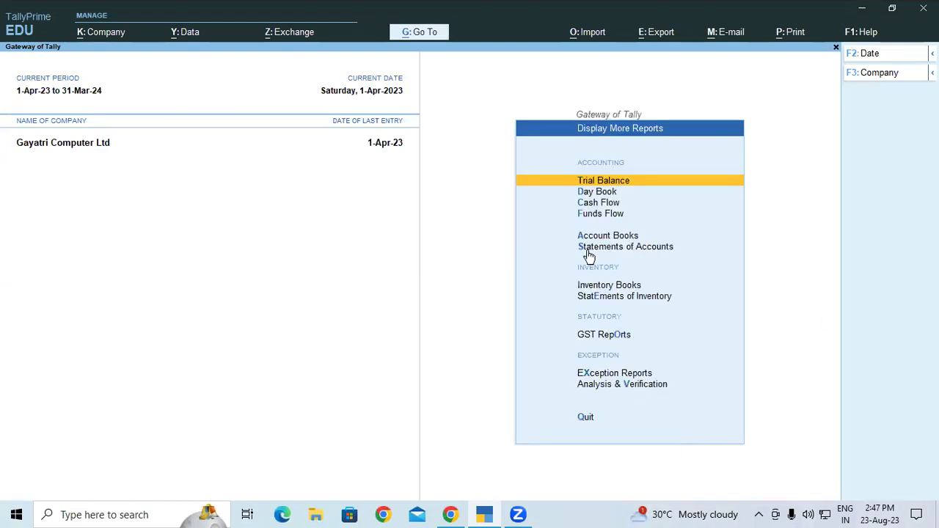
click(596, 183)
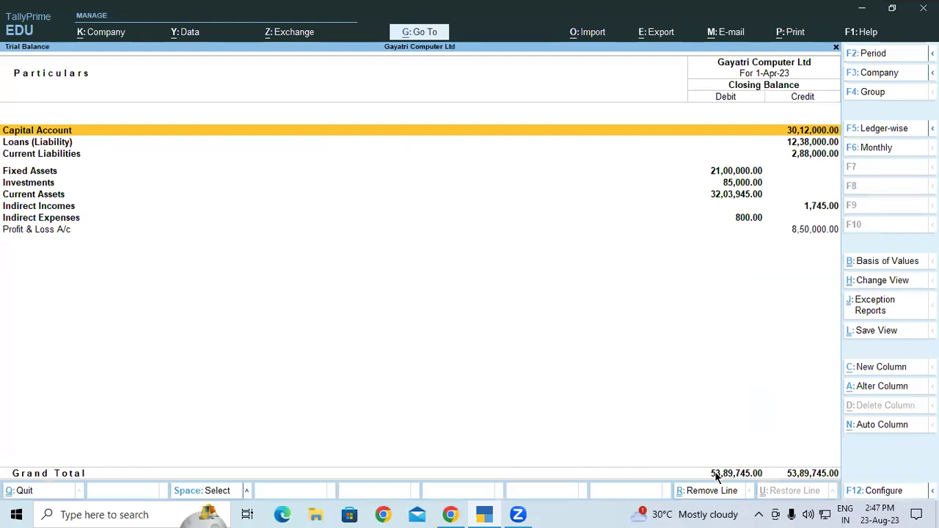